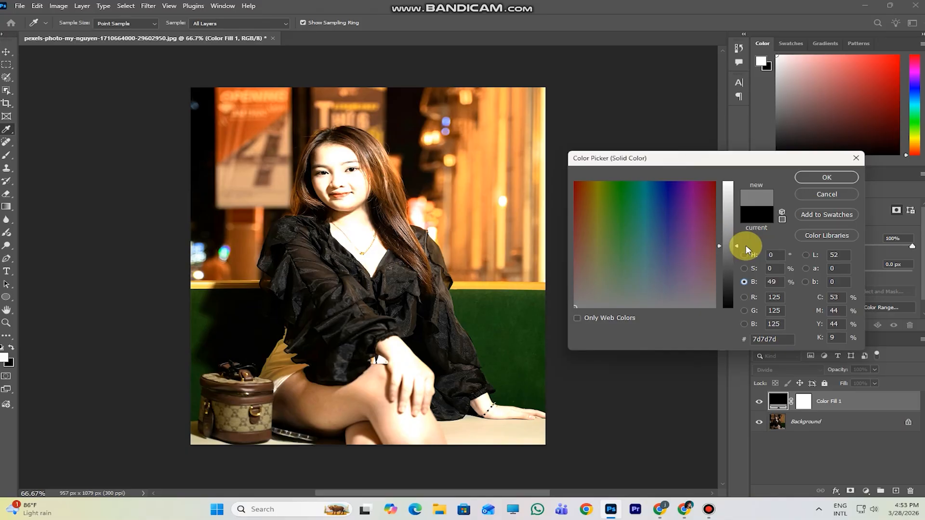
- Give the solid colour fill a light blue tint with hue 234°, saturation 31% and brightness 100%
drag(747, 249, 746, 246)
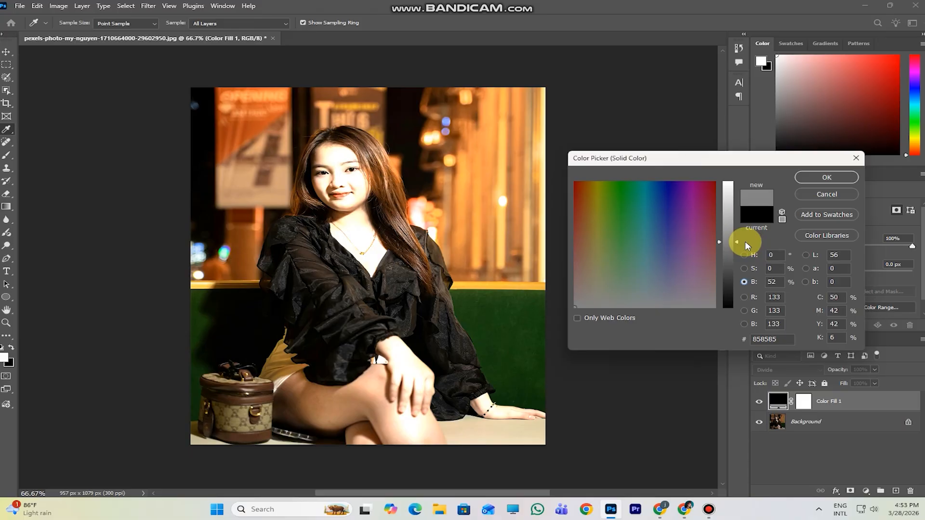
drag(745, 241, 745, 222)
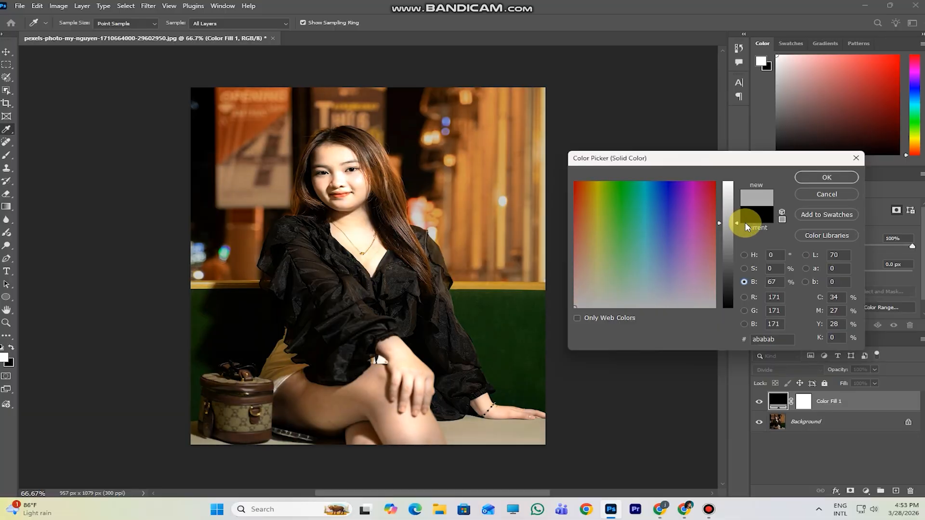
click(750, 254)
drag(632, 213, 619, 183)
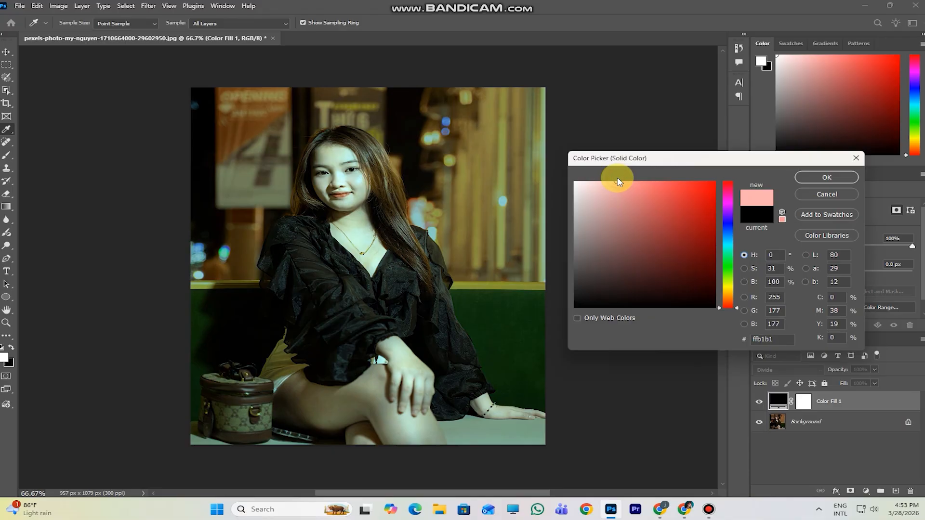
drag(735, 305, 737, 223)
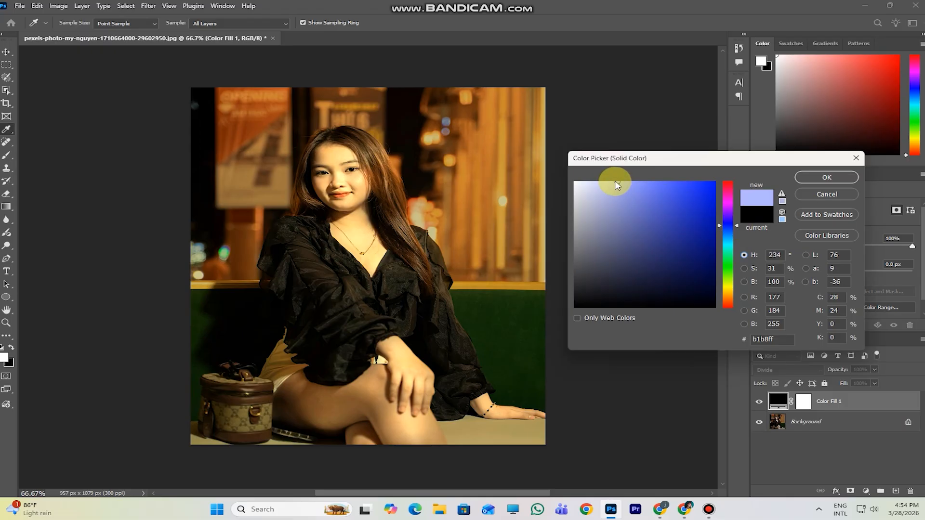
- Mute the fill colour to #9c9fb7, apply it, and compare the photo with the fill layer hidden and shown
mouse_move(617, 185)
mouse_down()
mouse_move(626, 201)
mouse_move(630, 193)
mouse_move(637, 199)
mouse_move(632, 186)
mouse_move(652, 187)
mouse_move(611, 201)
mouse_move(617, 209)
mouse_move(599, 216)
mouse_move(612, 222)
mouse_move(598, 227)
mouse_move(597, 218)
mouse_move(593, 229)
mouse_move(582, 200)
mouse_move(583, 227)
mouse_move(601, 240)
mouse_up()
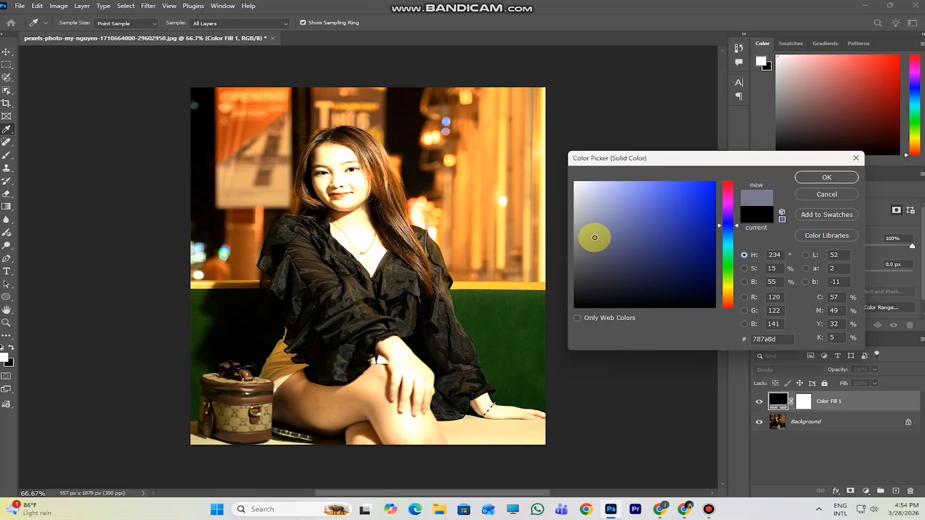
drag(594, 238, 594, 237)
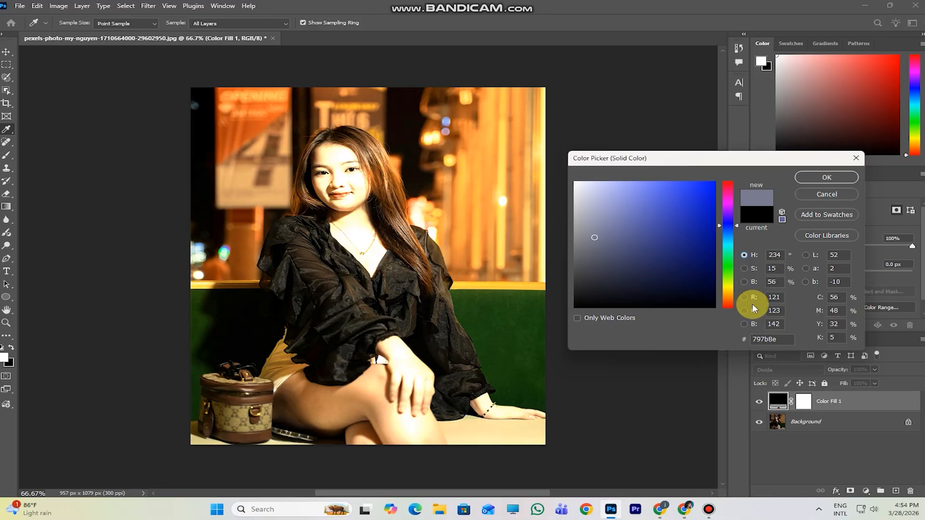
click(750, 284)
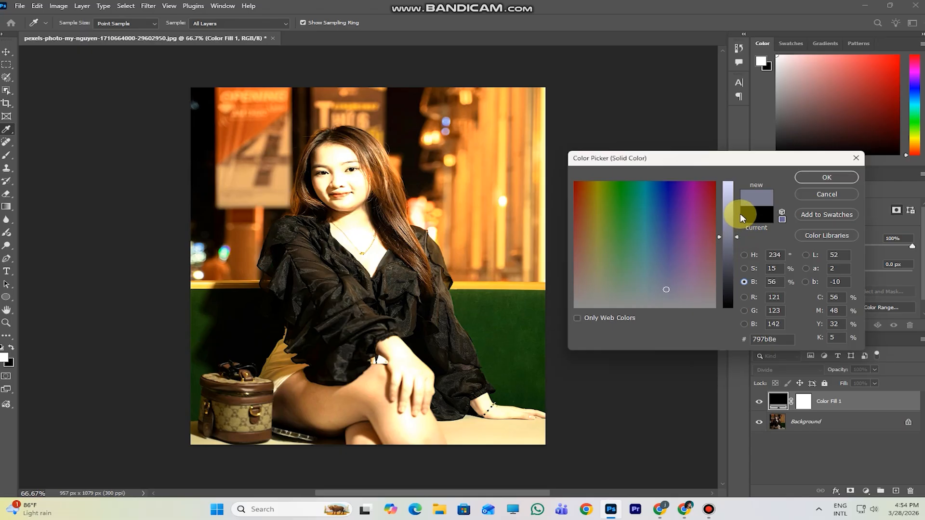
mouse_move(738, 237)
mouse_down()
mouse_move(732, 205)
mouse_move(732, 228)
mouse_move(733, 219)
mouse_up()
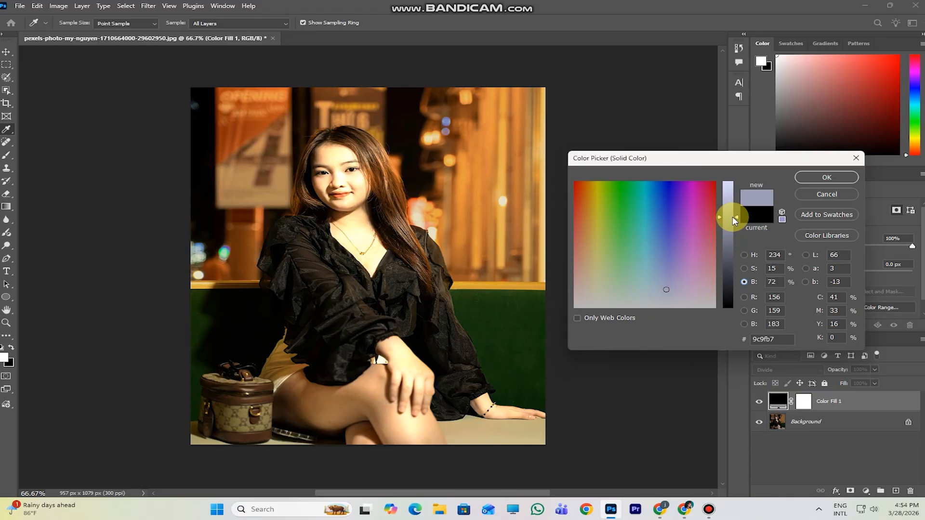
click(825, 180)
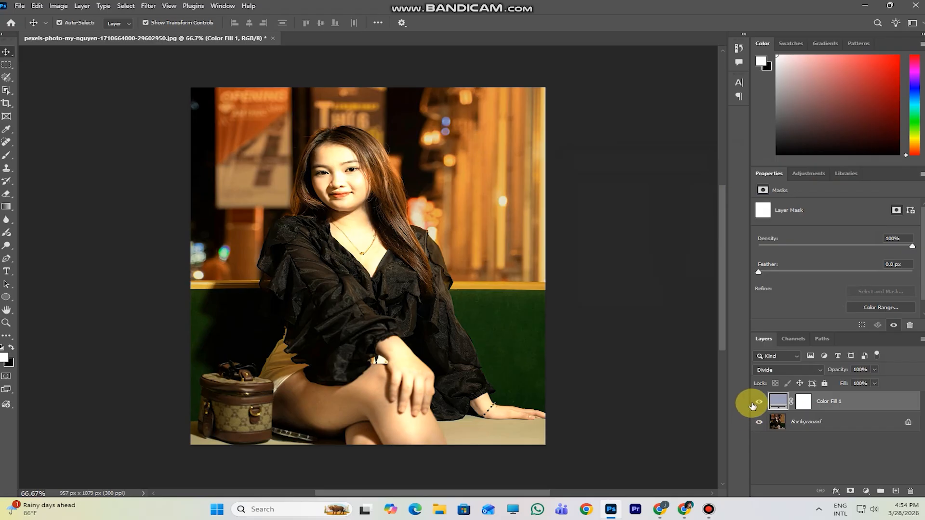
click(759, 402)
click(759, 403)
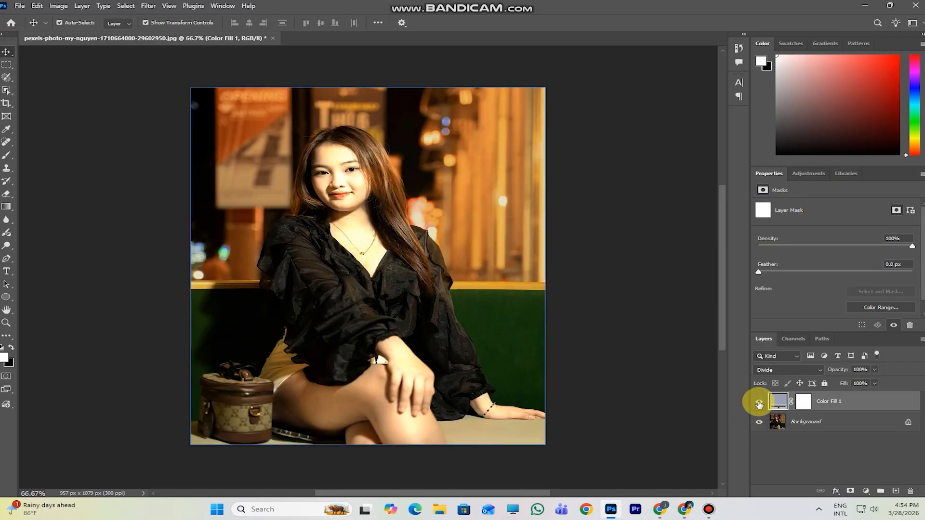
- Paint black over the woman's face and neck on the Color Fill 1 mask with a soft brush at 7% opacity
click(803, 401)
key(x)
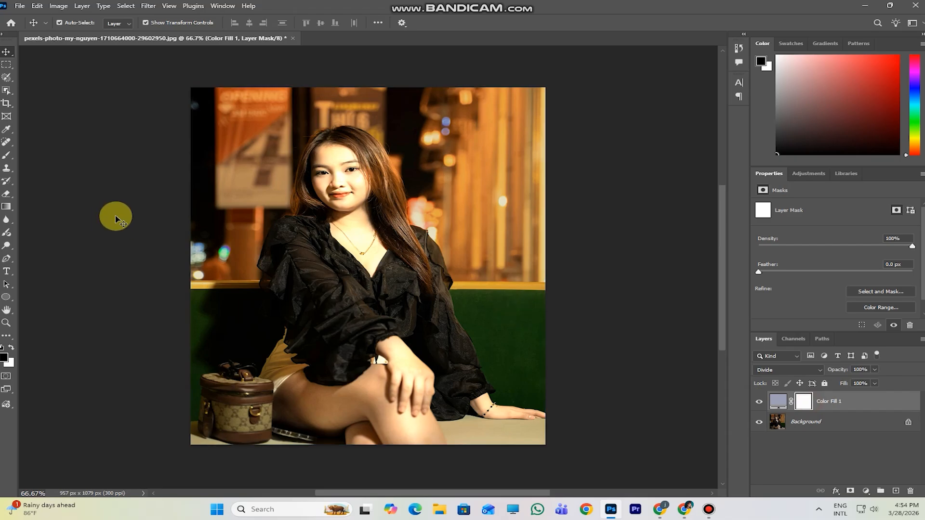
click(6, 155)
mouse_move(327, 186)
mouse_down()
mouse_move(355, 167)
mouse_move(358, 185)
mouse_up()
scroll(358, 185, up, 5)
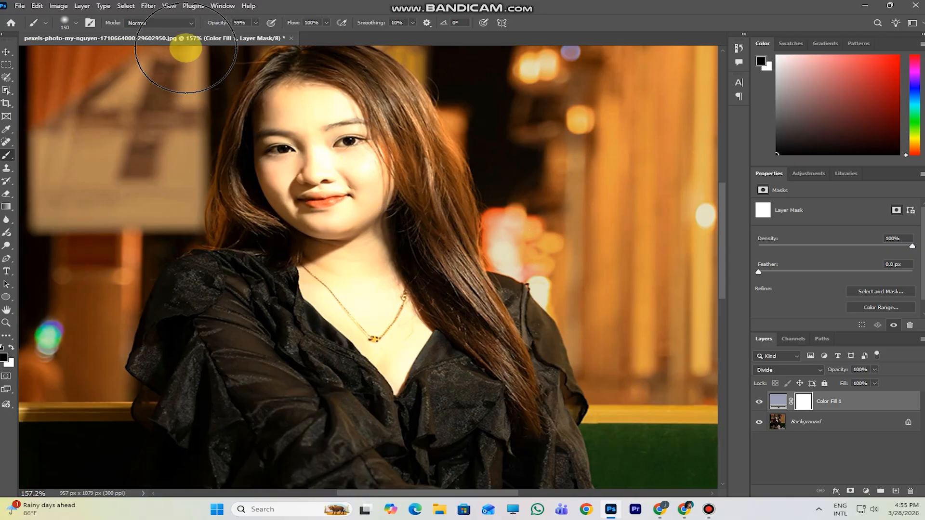
drag(222, 23, 206, 27)
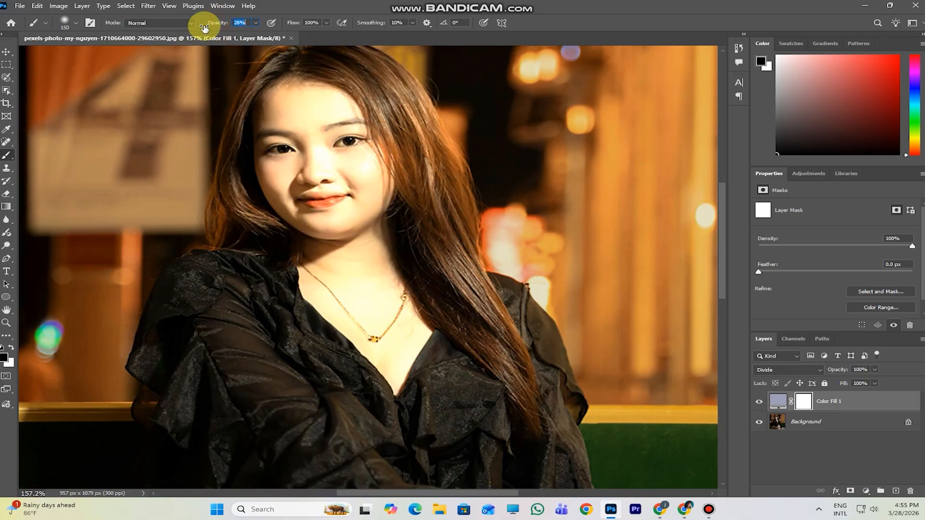
click(339, 146)
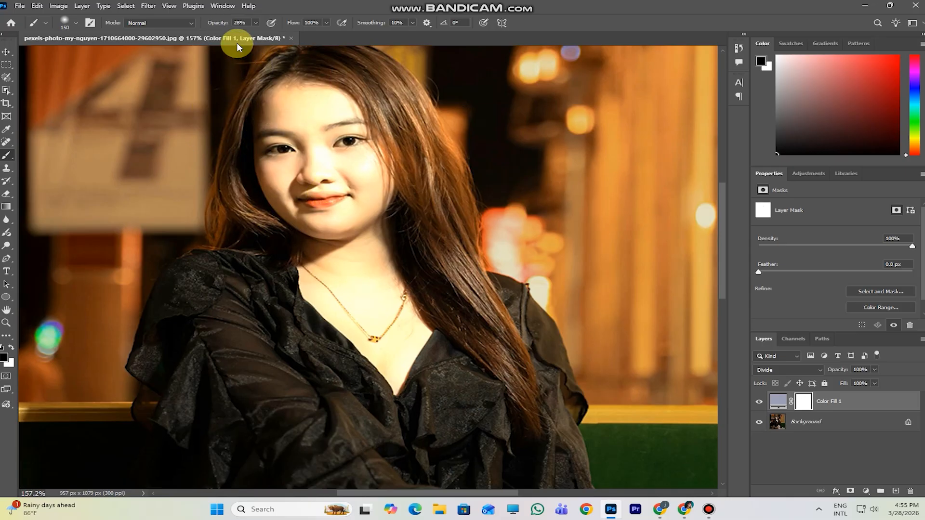
drag(217, 22, 203, 31)
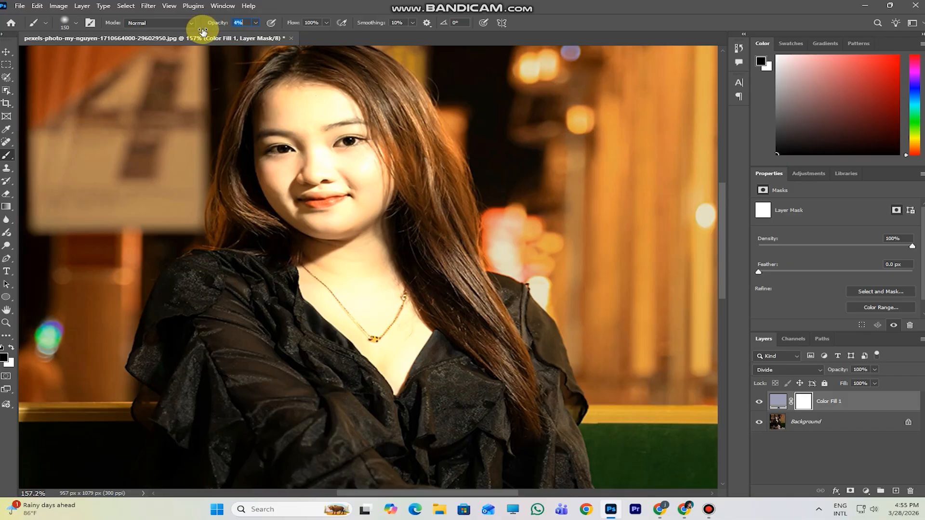
mouse_move(341, 155)
mouse_down()
mouse_move(345, 175)
mouse_move(336, 167)
mouse_move(333, 118)
mouse_move(351, 182)
mouse_move(386, 213)
mouse_move(320, 186)
mouse_move(413, 331)
mouse_move(378, 306)
mouse_move(396, 357)
mouse_move(392, 337)
mouse_move(332, 270)
mouse_move(388, 315)
mouse_move(406, 386)
mouse_move(352, 176)
mouse_move(365, 175)
mouse_move(333, 181)
mouse_move(328, 96)
mouse_move(382, 285)
mouse_up()
scroll(394, 289, down, 3)
scroll(394, 289, down, 2)
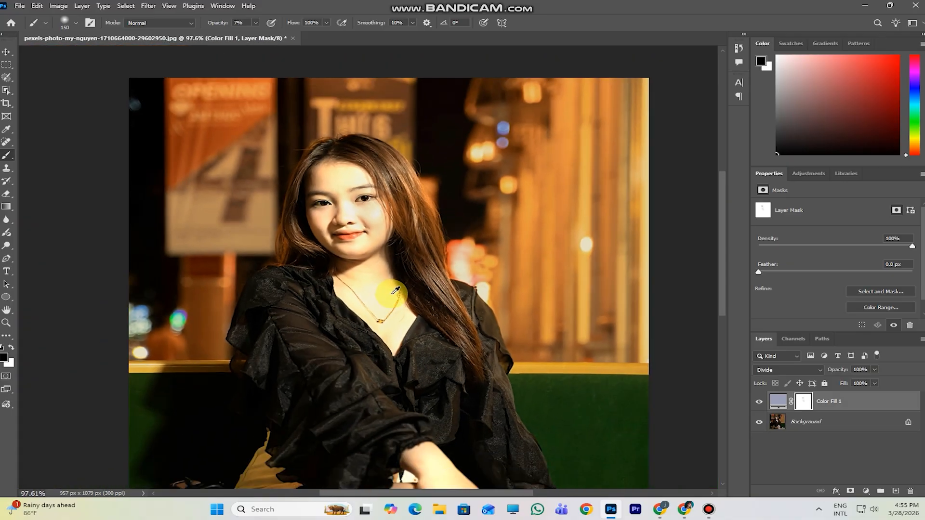
- Compare the portrait with the Color Fill 1 layer hidden and shown, and switch to the Move tool
click(760, 403)
click(760, 403)
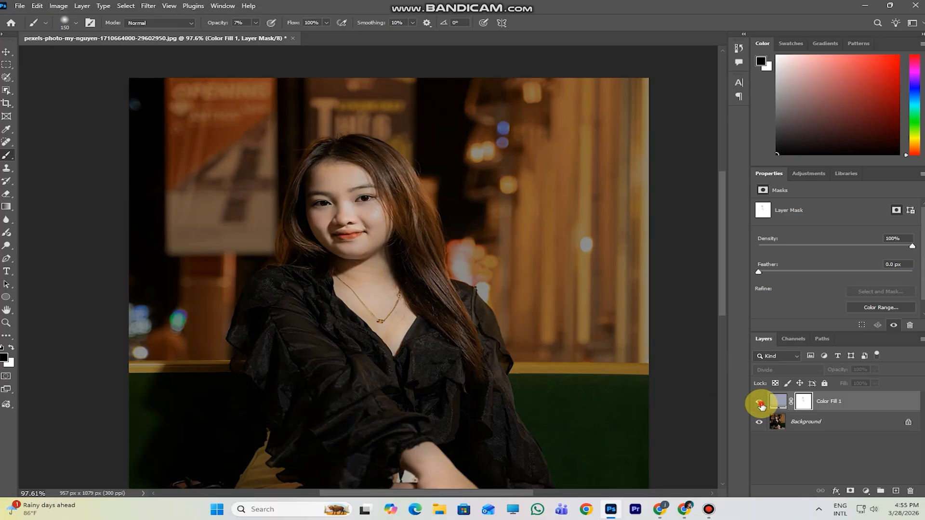
scroll(359, 320, down, 2)
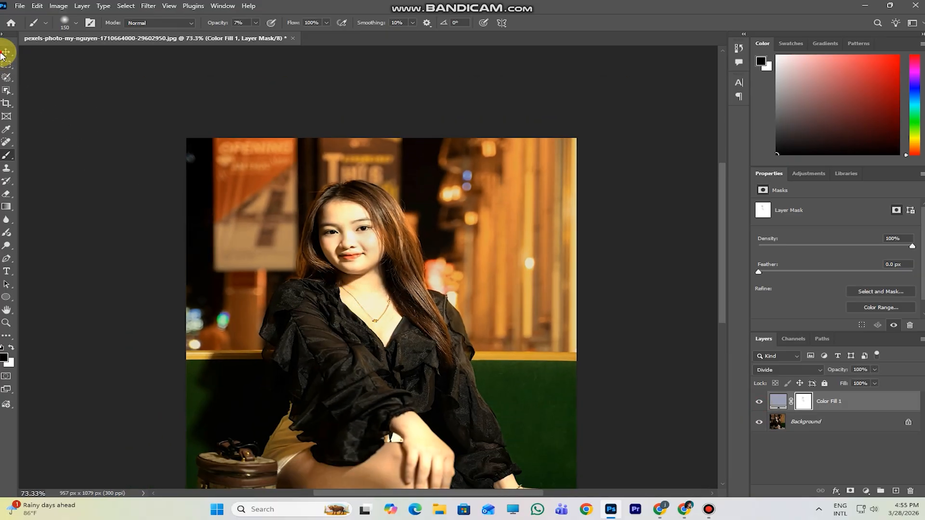
click(6, 52)
scroll(353, 309, up, 1)
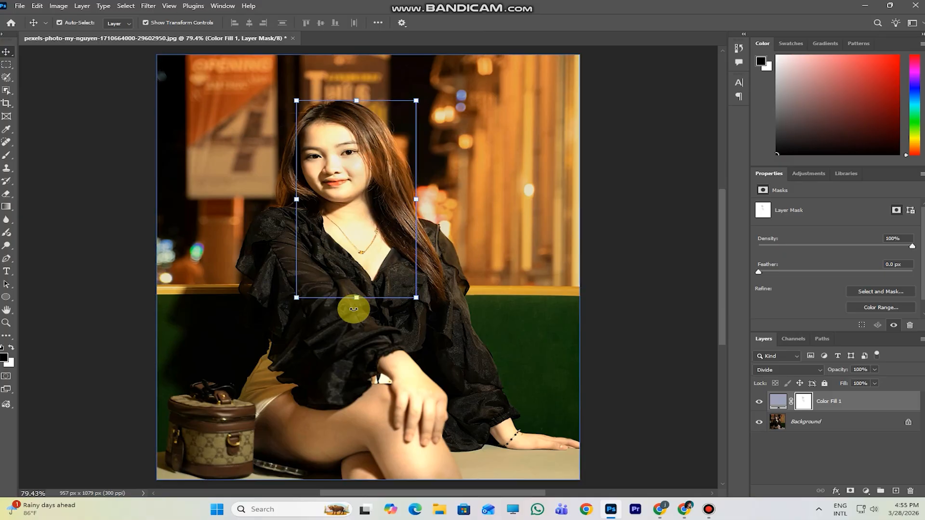
scroll(354, 308, down, 2)
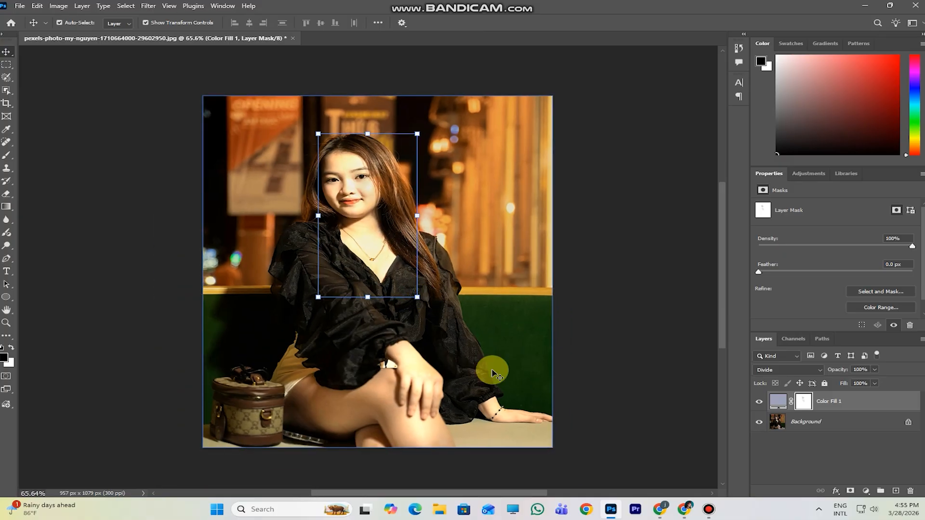
- Add a Levels adjustment layer with the white input level at 254 and the output black level raised slightly
click(865, 491)
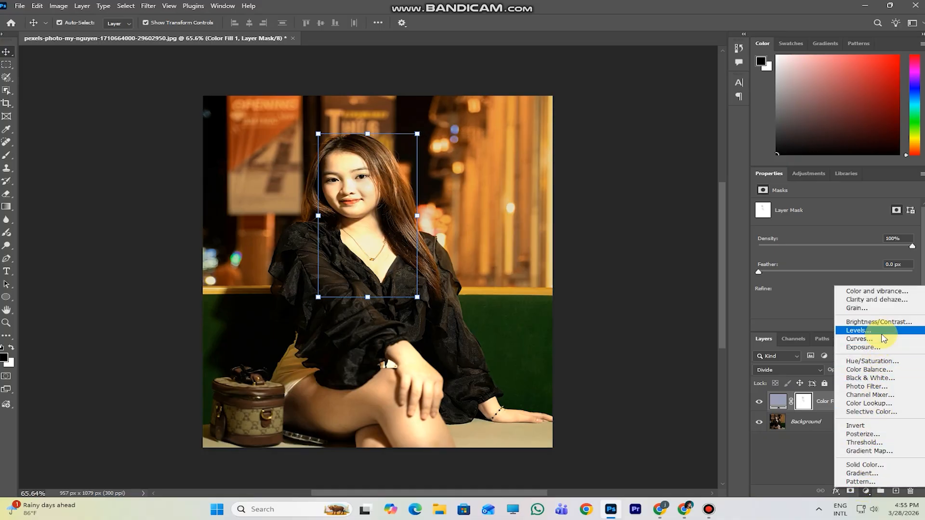
click(881, 333)
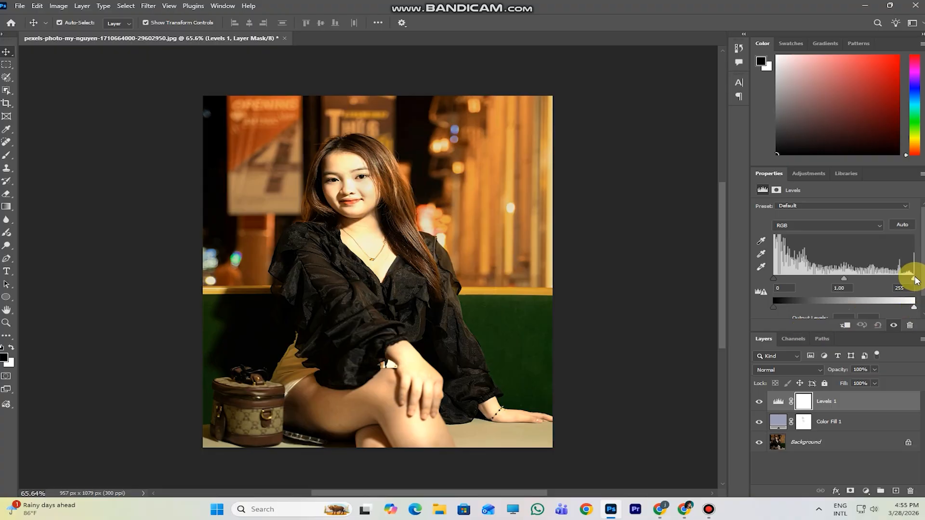
drag(915, 281, 915, 281)
mouse_move(773, 279)
mouse_down()
mouse_move(785, 283)
mouse_move(773, 283)
mouse_up()
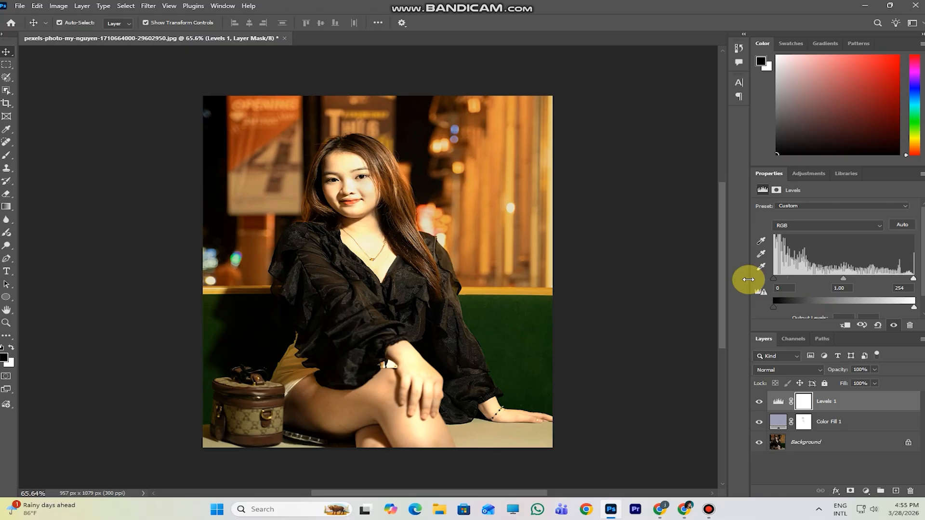
mouse_move(913, 309)
mouse_down()
mouse_move(888, 310)
mouse_move(911, 312)
mouse_up()
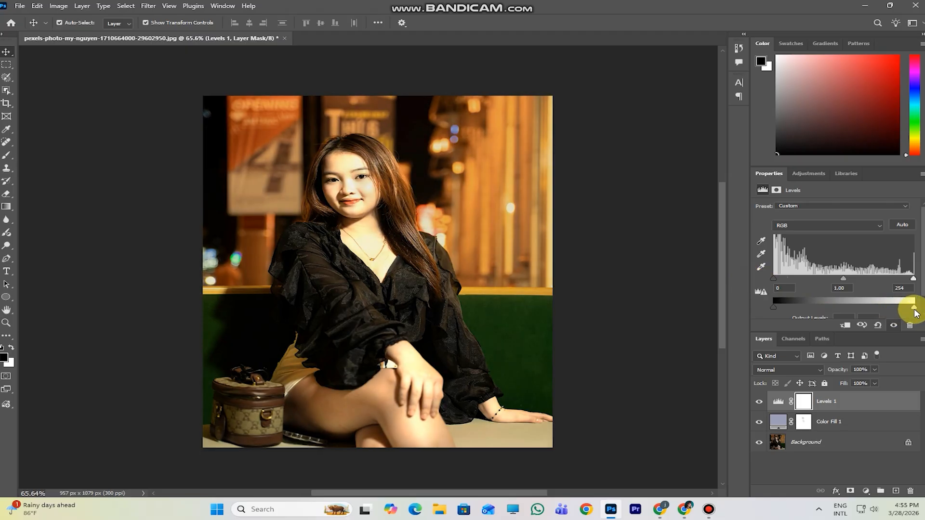
drag(776, 308, 789, 314)
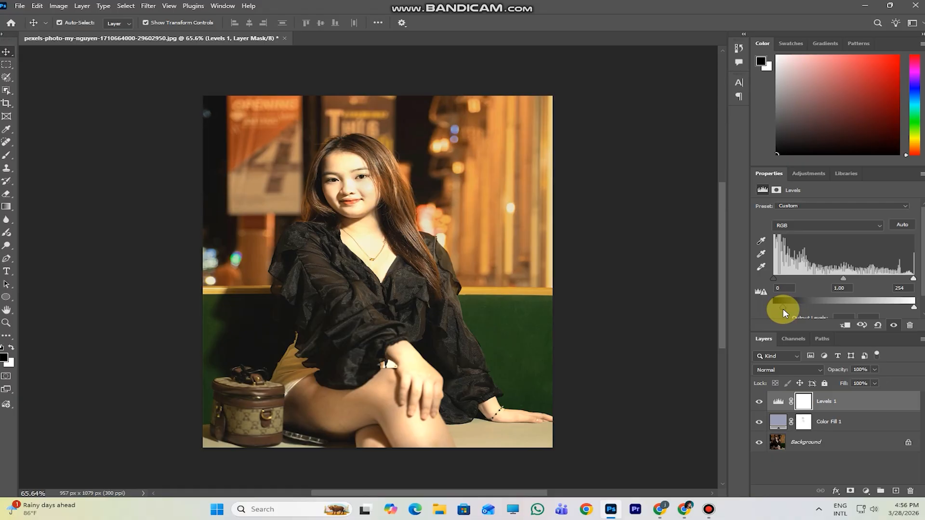
drag(782, 312, 752, 311)
- Lower the Levels white input level to 228 and compare the photo with the adjustment hidden and shown
drag(913, 278, 905, 283)
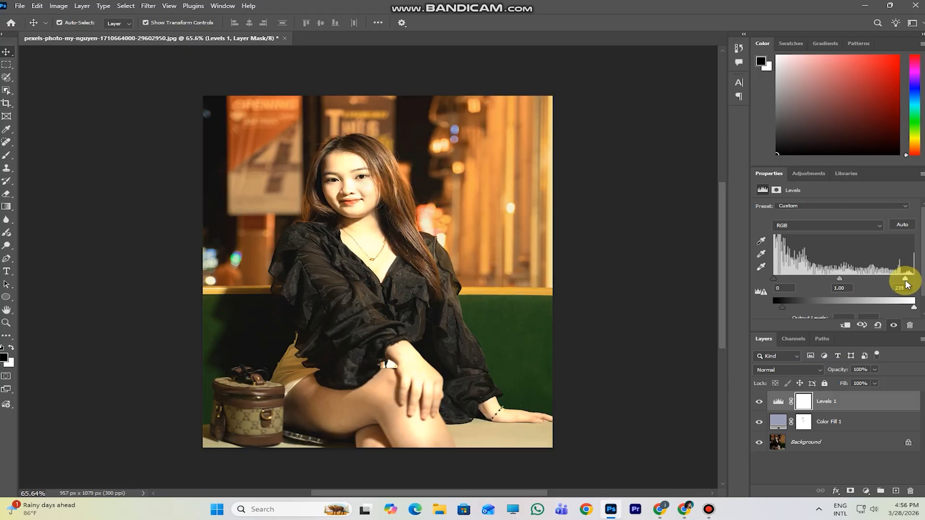
drag(906, 283, 901, 288)
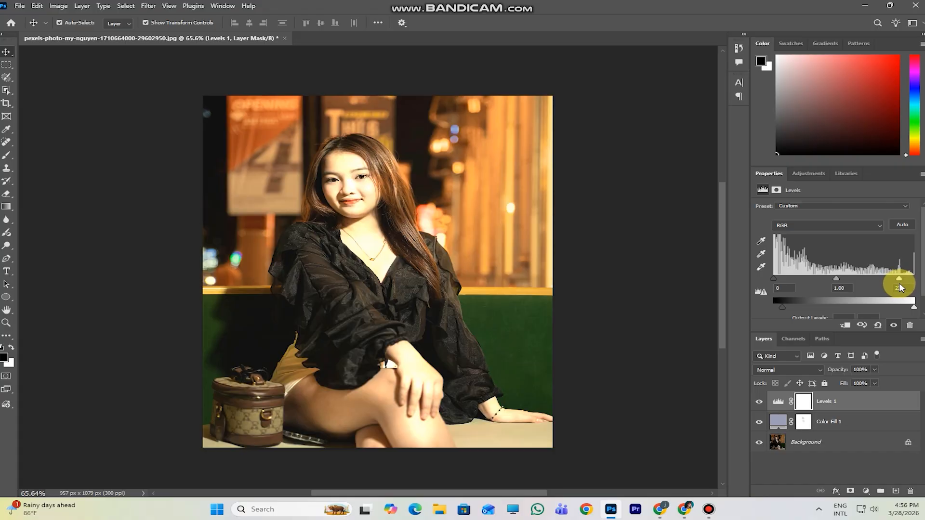
click(761, 403)
click(762, 403)
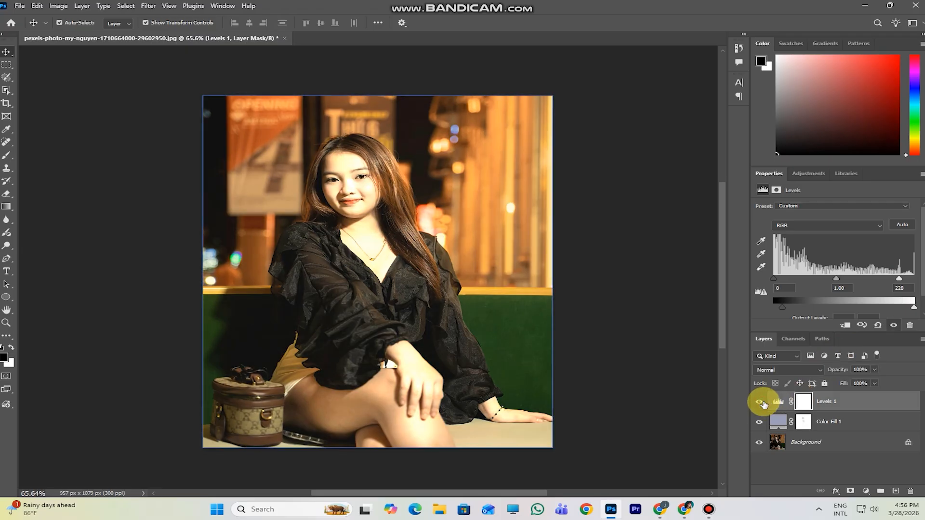
- Try the Levels white input level at 239, compare with the adjustment hidden, and set the level to 246
drag(900, 284, 908, 287)
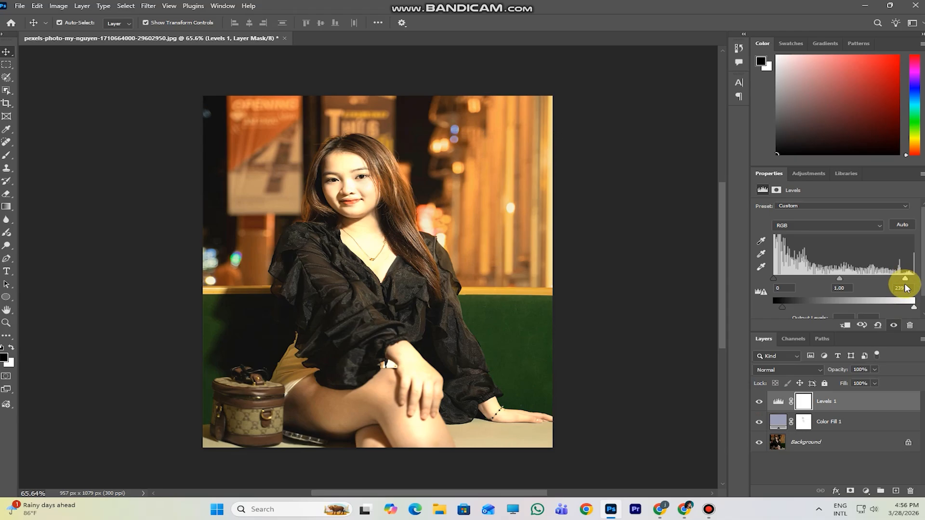
click(759, 404)
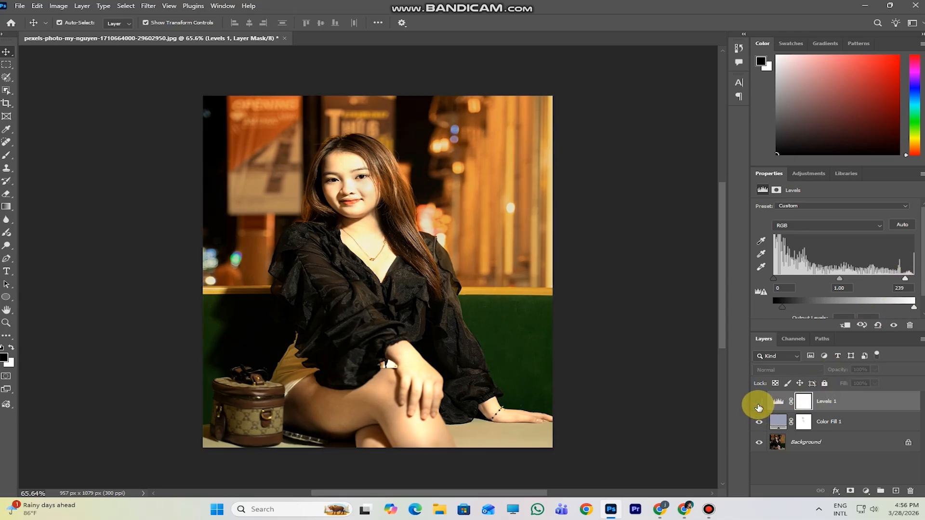
click(759, 406)
click(818, 399)
drag(905, 279, 910, 281)
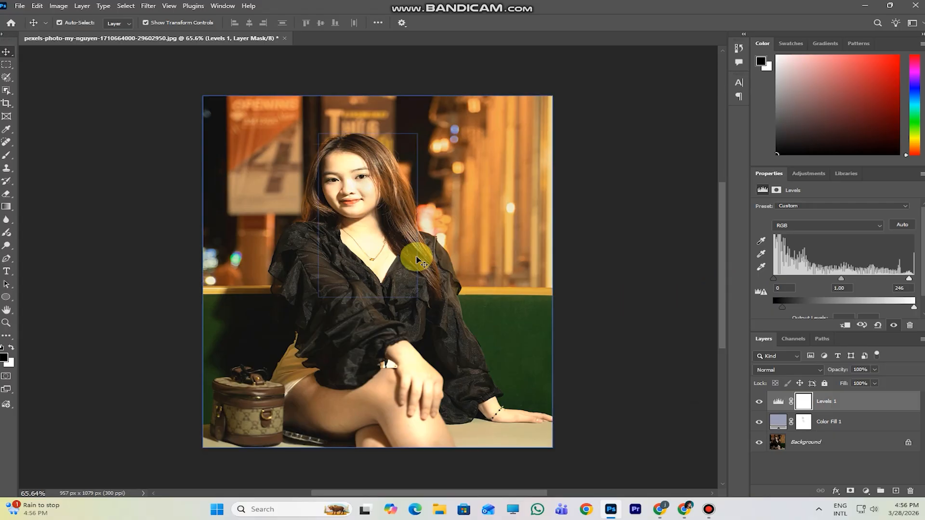
- Examine the whole portrait with the Levels 1 layer hidden and shown to judge the brightening
scroll(368, 233, up, 2)
scroll(368, 233, down, 1)
scroll(368, 234, down, 4)
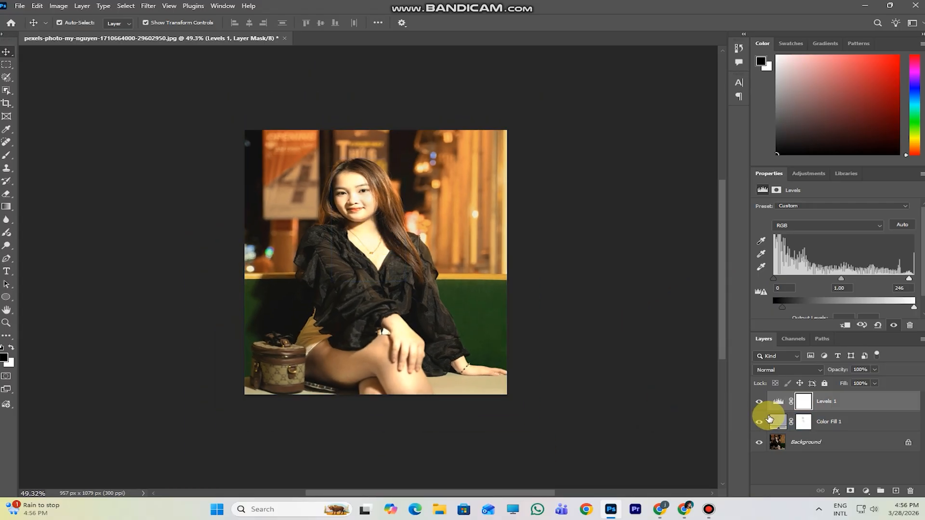
click(759, 402)
click(761, 403)
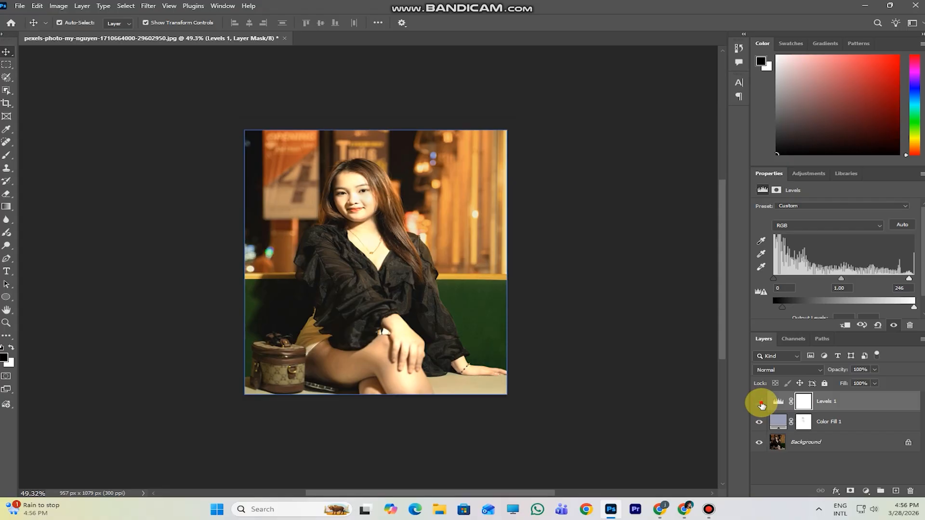
click(760, 403)
click(760, 403)
click(313, 230)
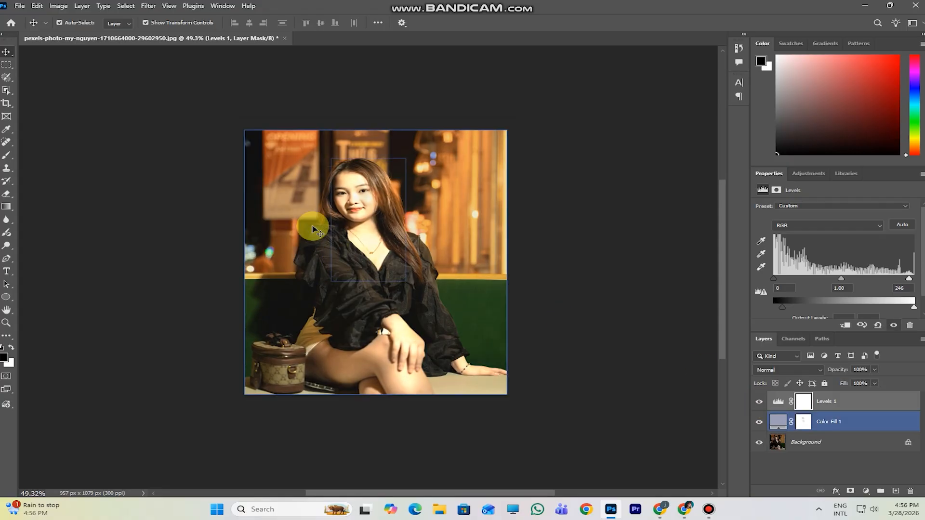
scroll(397, 244, up, 5)
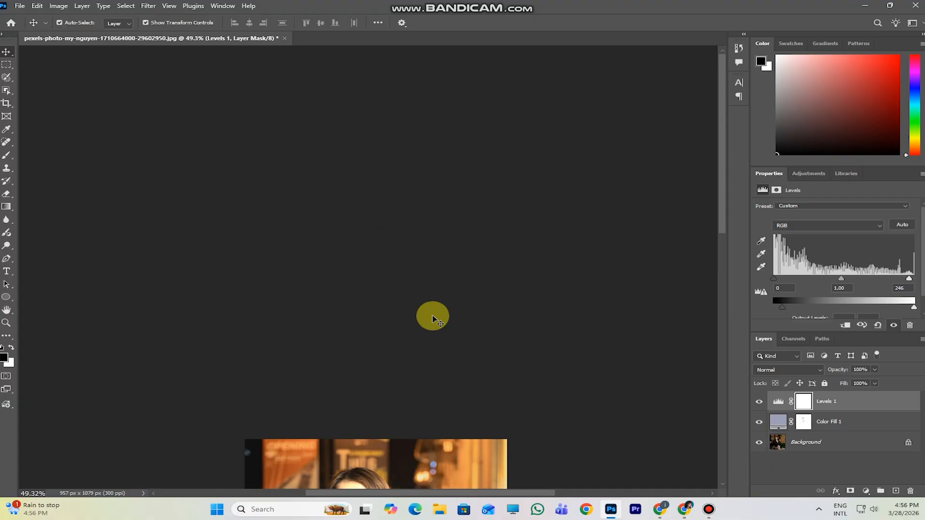
- Try merging the Levels 1 and Color Fill 1 layers into a single layer, and undo the merge
scroll(432, 318, down, 5)
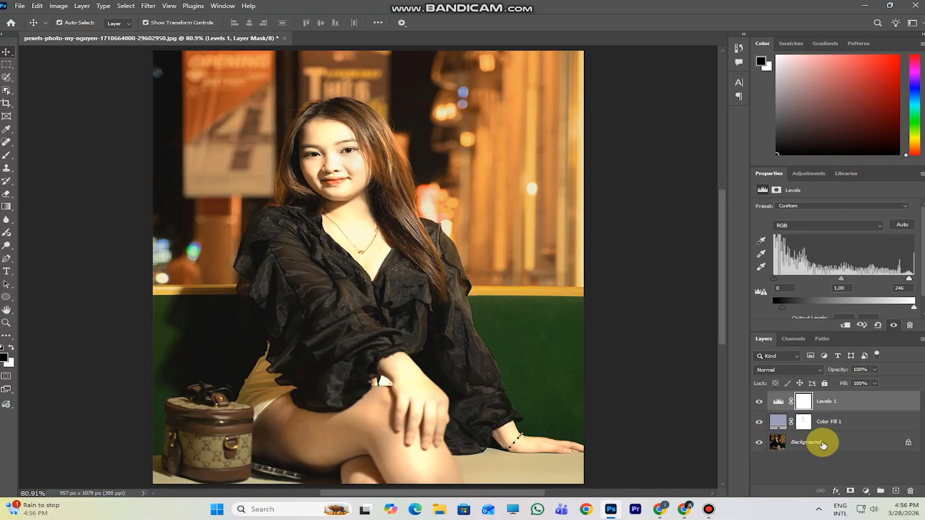
click(856, 422)
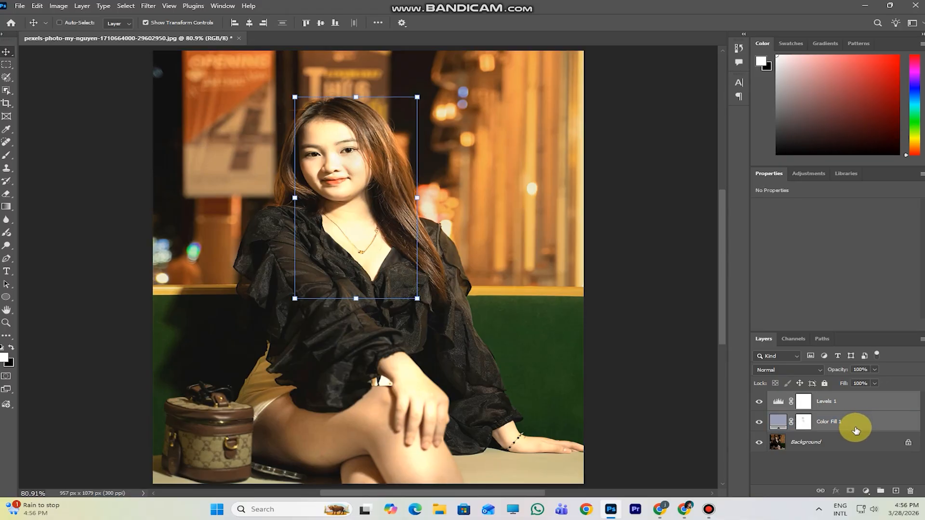
key(ctrl+e)
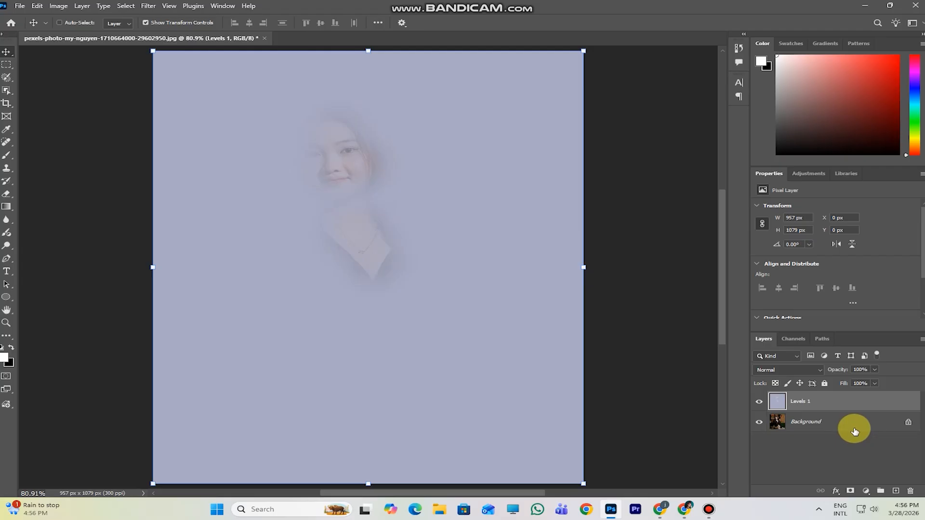
key(ctrl+z)
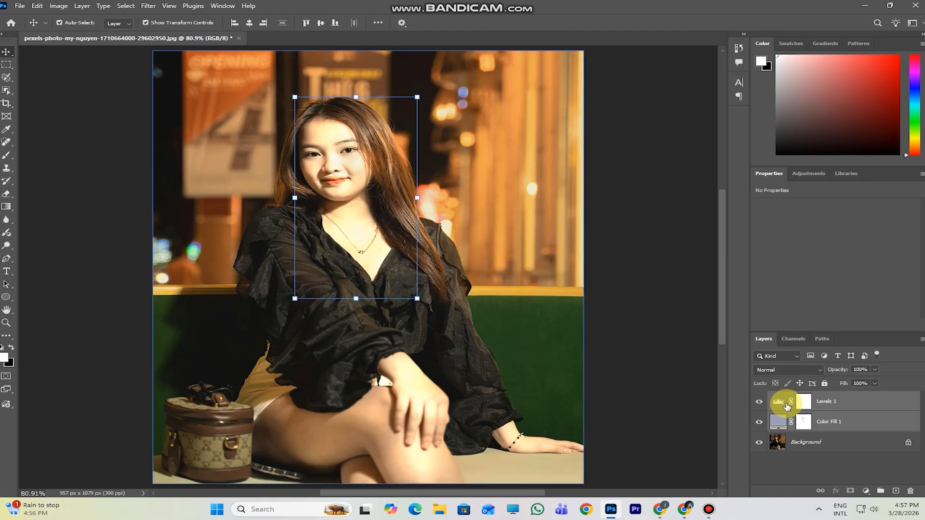
- Put the Levels 1 and Color Fill 1 layers together into a layer group above the Background
scroll(487, 364, down, 3)
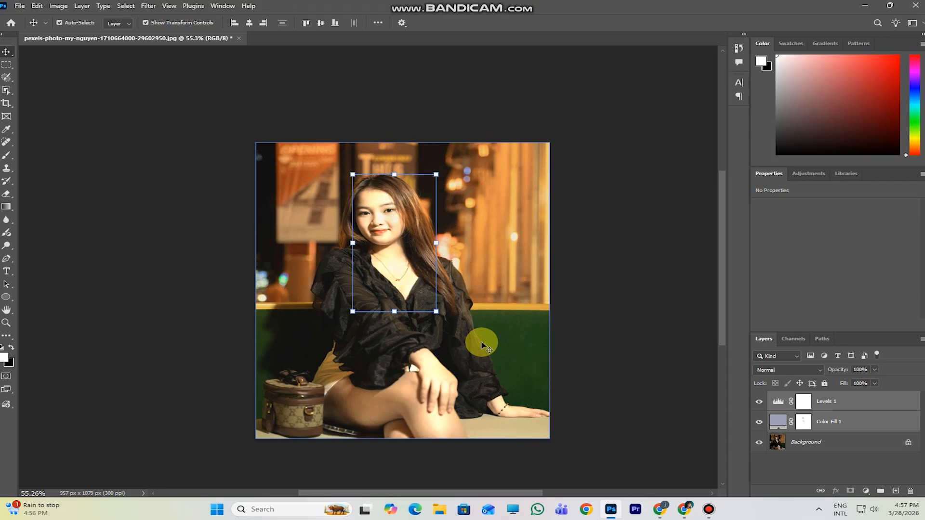
click(841, 409)
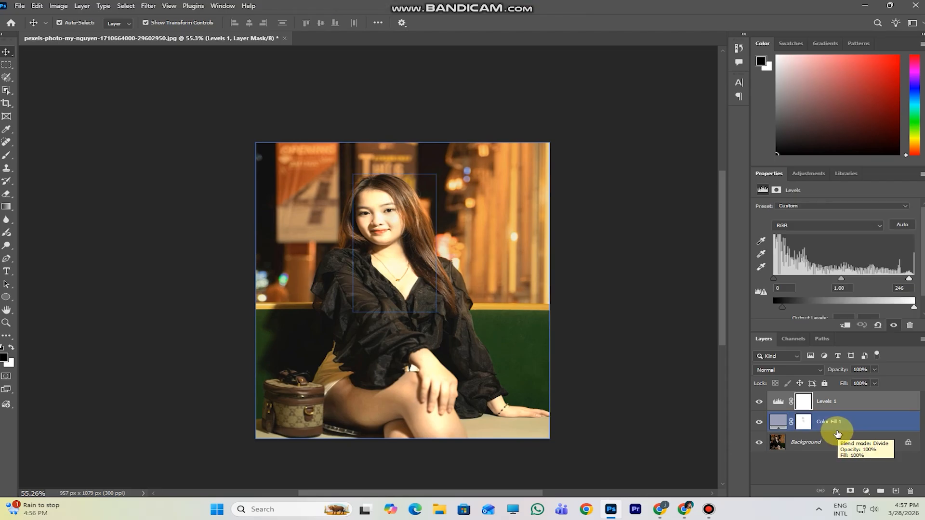
shift+click(871, 421)
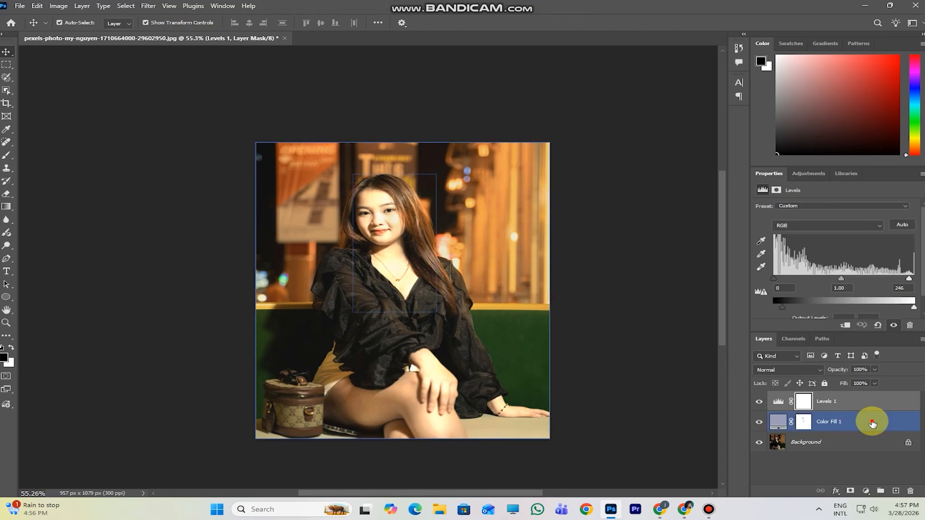
click(881, 491)
- Compare the night portrait with the adjustment group hidden and shown, and examine the brightened result closely
click(759, 397)
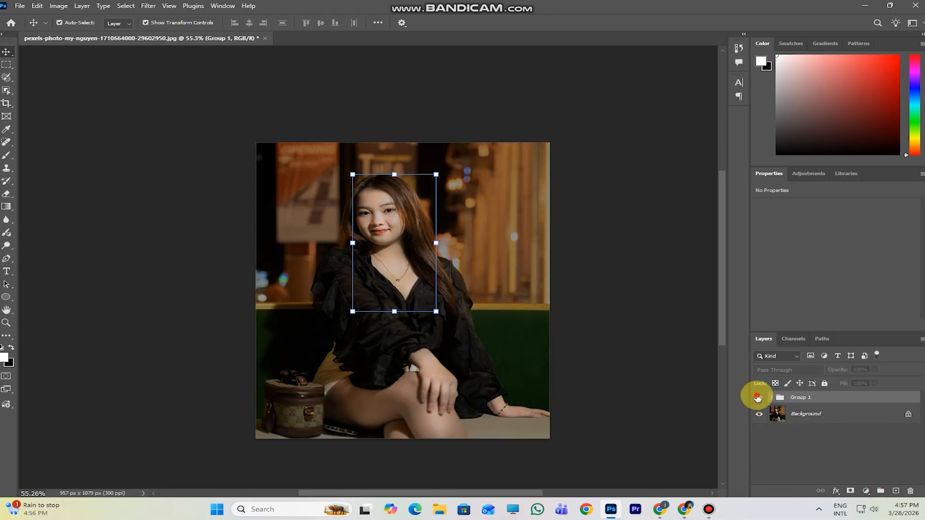
click(757, 397)
click(643, 360)
click(760, 398)
click(759, 397)
click(760, 398)
click(759, 398)
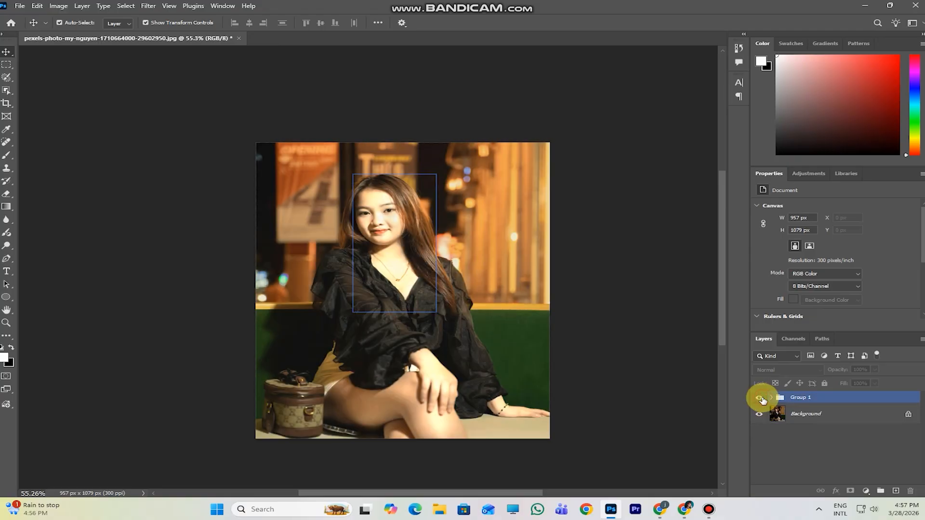
scroll(454, 332, down, 3)
scroll(454, 334, up, 4)
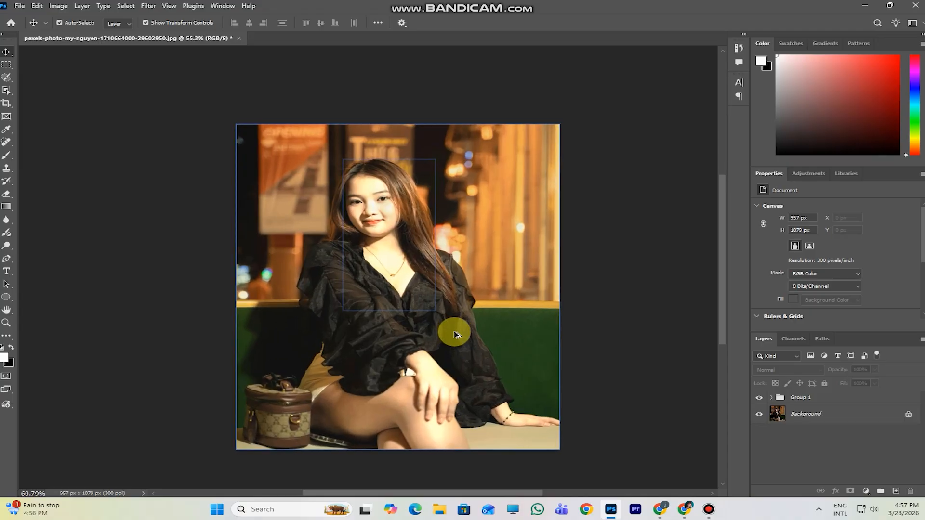
scroll(454, 334, up, 2)
scroll(455, 334, down, 1)
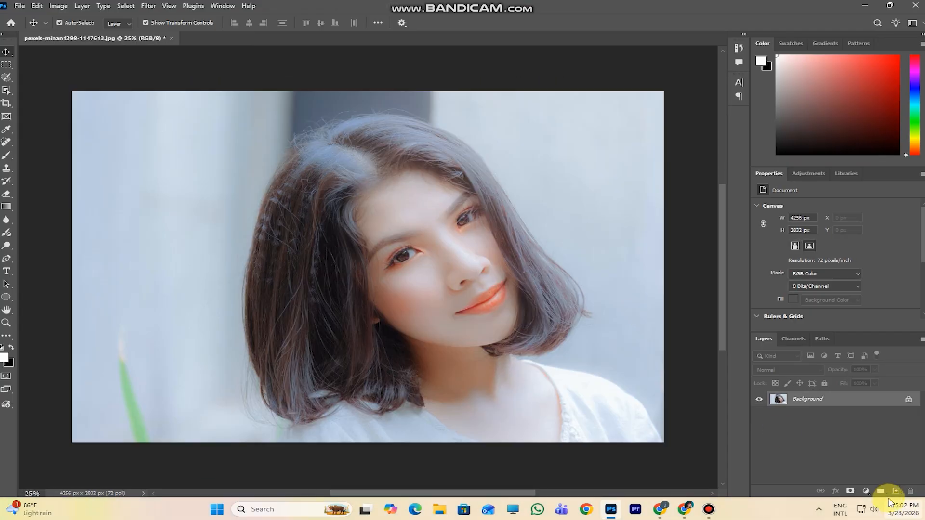
- Duplicate the Background layer of the short-haired woman's portrait and apply a High Pass filter with a 10.0-pixel radius to the copy
drag(865, 402, 895, 491)
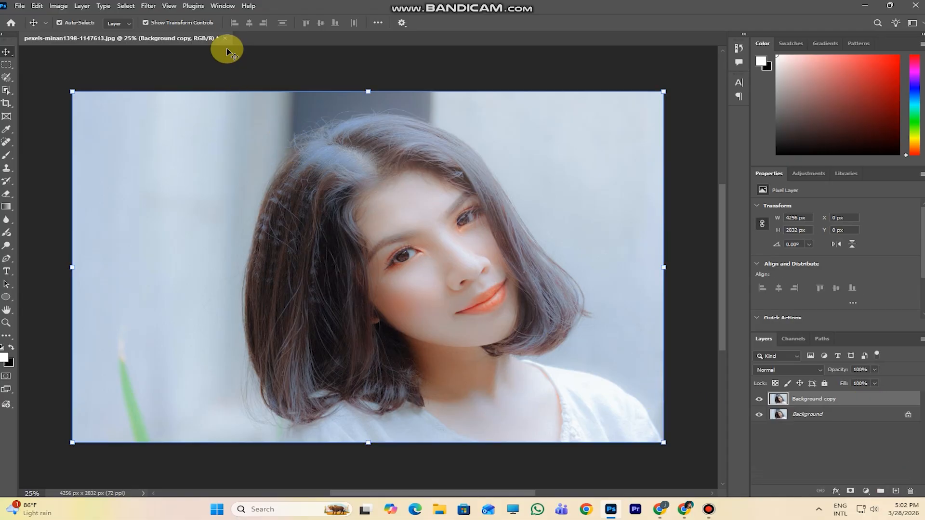
click(148, 6)
mouse_move(196, 228)
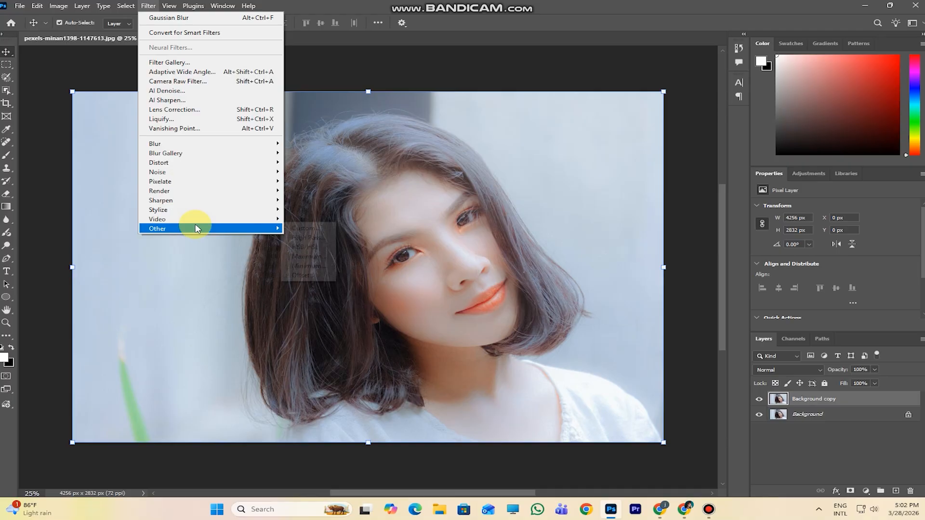
click(307, 238)
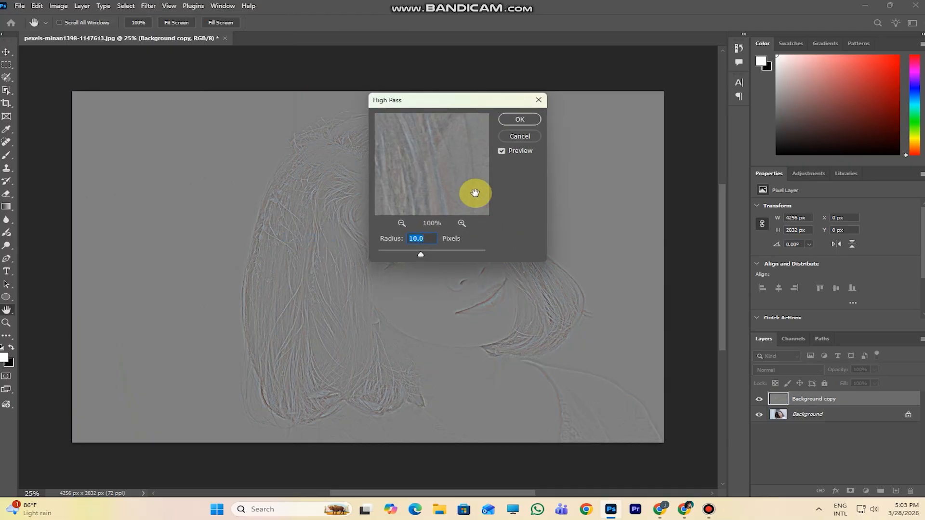
drag(470, 101, 618, 166)
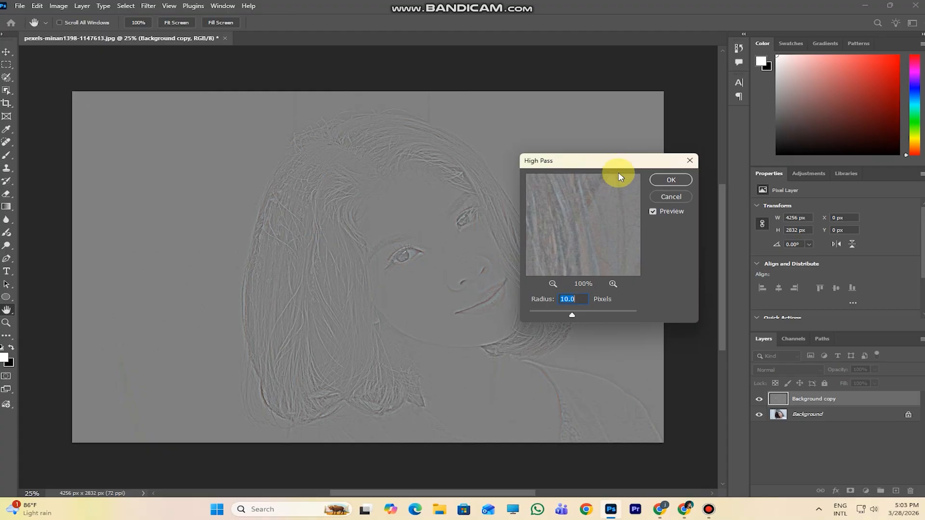
click(675, 181)
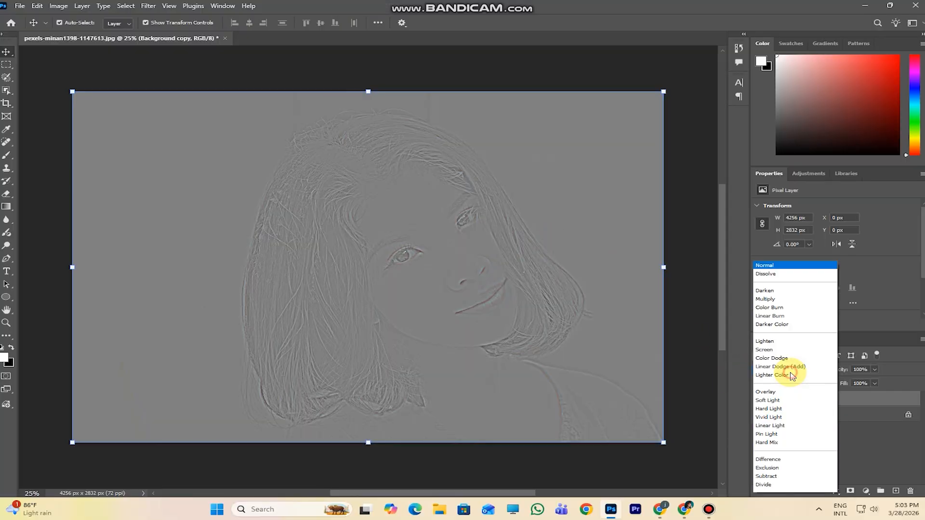
- Blend the High Pass copy in Hard Mix mode at 30% fill and compare the photo with the layer hidden and shown
click(790, 372)
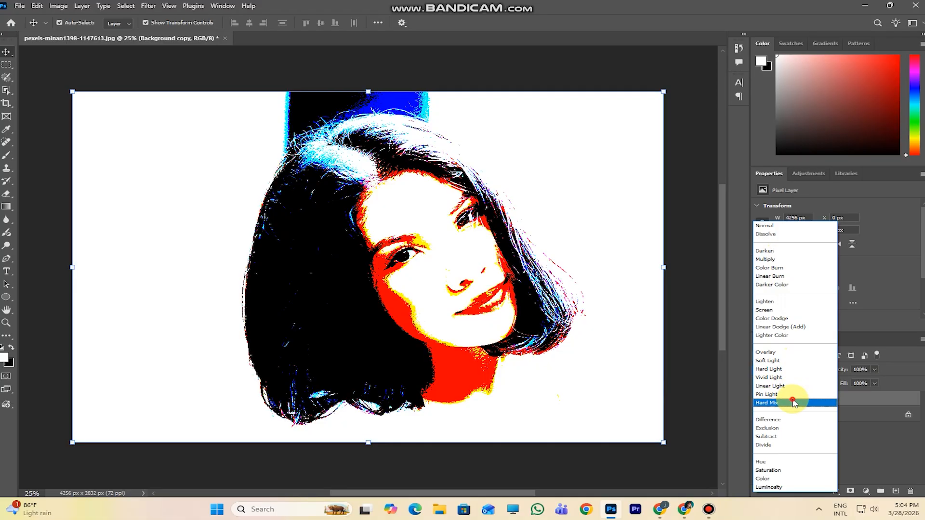
click(792, 402)
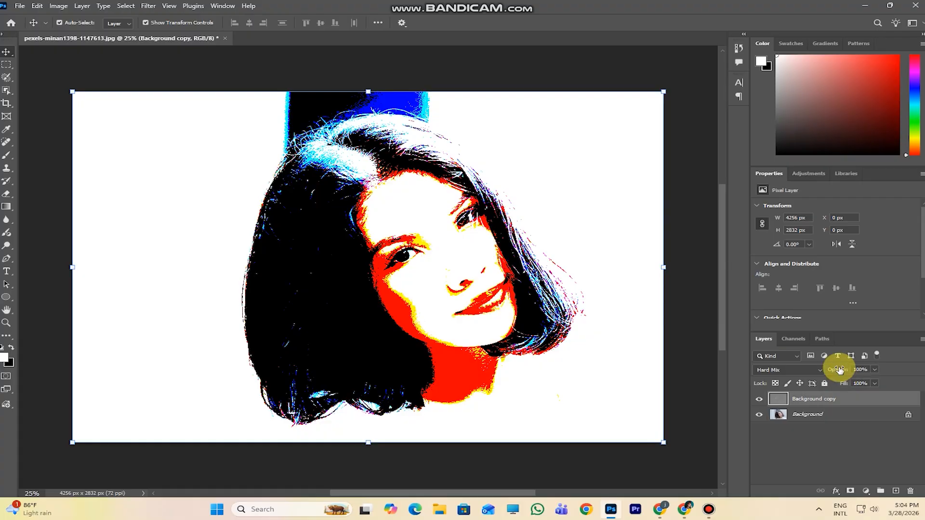
drag(840, 373, 784, 391)
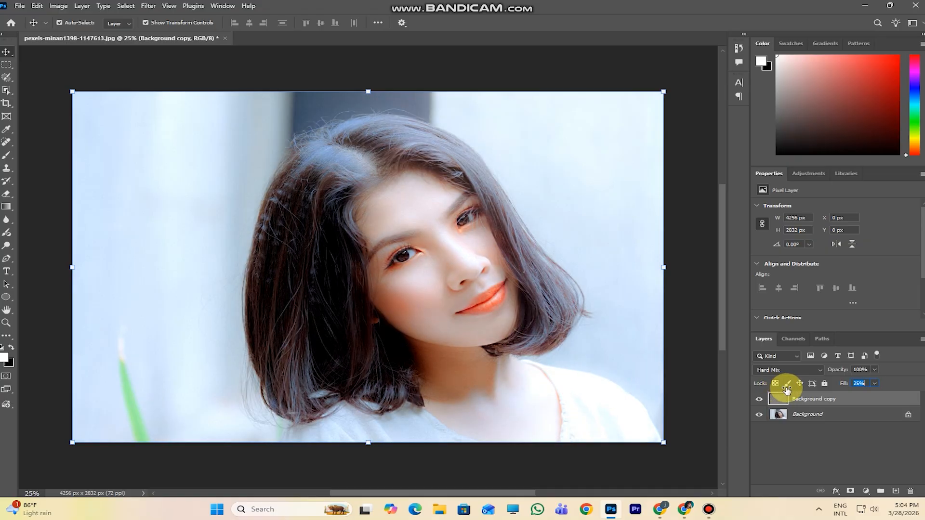
drag(787, 391, 789, 391)
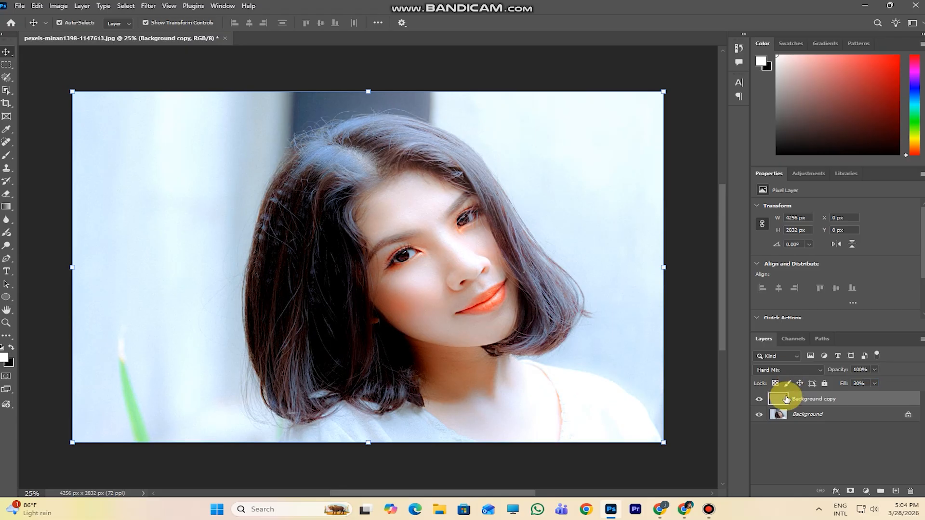
click(759, 399)
click(760, 401)
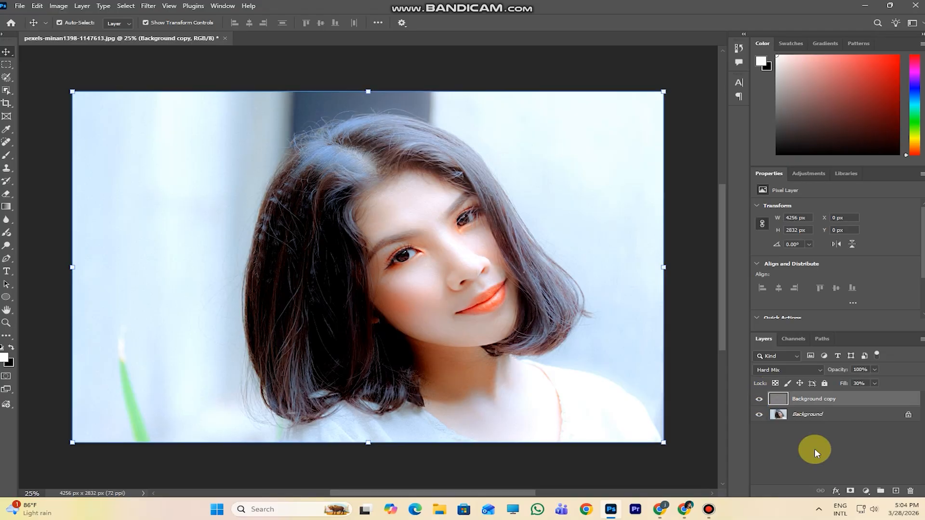
- Add a Levels adjustment layer with the black input level at 8 and the output white level lowered slightly, and compare before and after
click(865, 491)
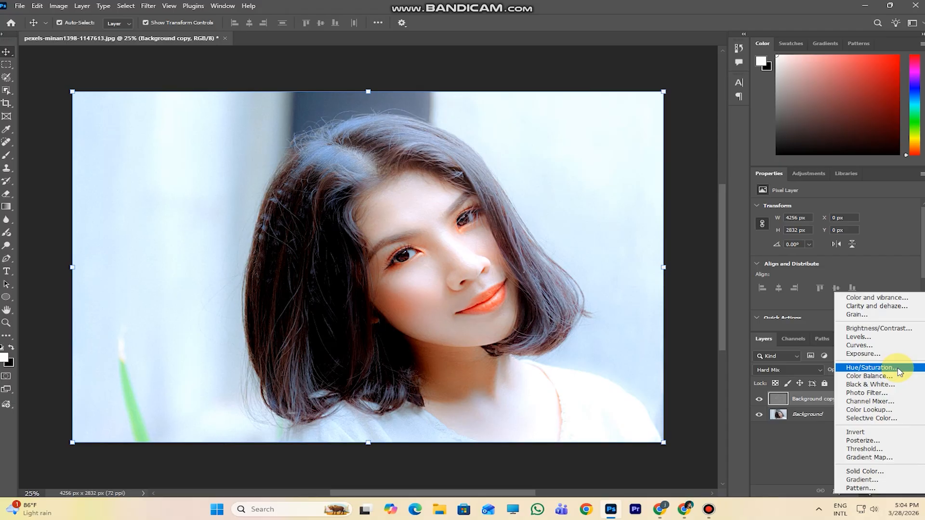
click(895, 341)
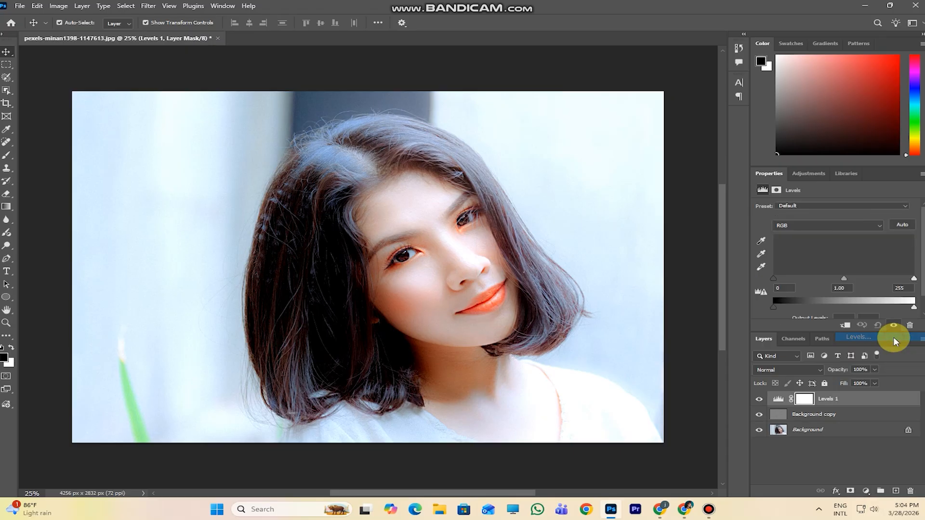
mouse_move(773, 279)
mouse_down()
mouse_move(793, 281)
mouse_move(776, 278)
mouse_move(785, 306)
mouse_move(801, 308)
mouse_move(765, 308)
mouse_up()
click(912, 308)
mouse_move(912, 309)
mouse_down()
mouse_move(878, 310)
mouse_move(911, 320)
mouse_up()
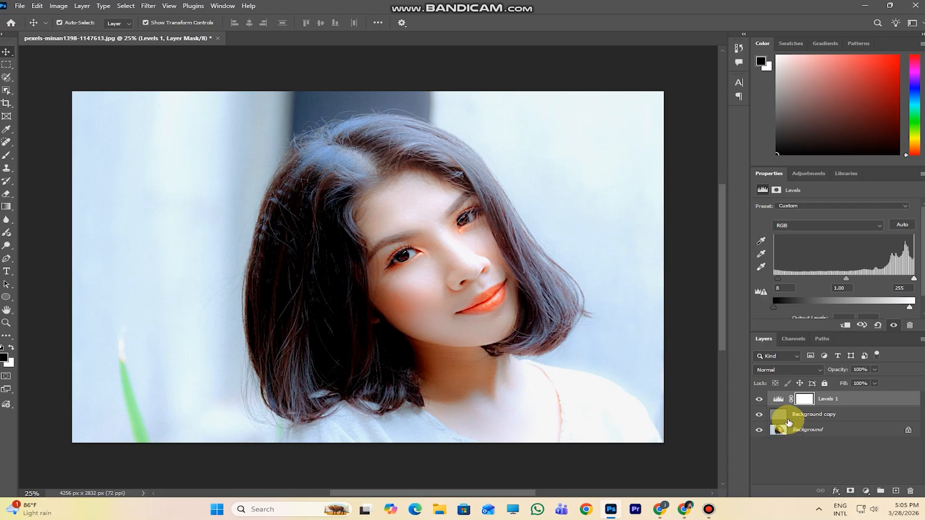
click(760, 399)
click(759, 400)
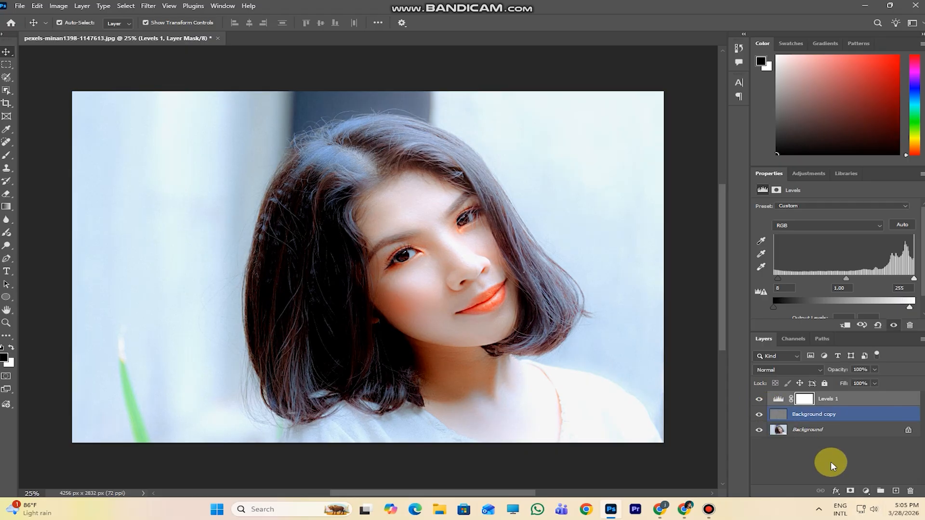
- Add a Clarity and dehaze adjustment layer with Clarity +31 and Dehaze +23, and compare the photo with it hidden and shown
click(865, 491)
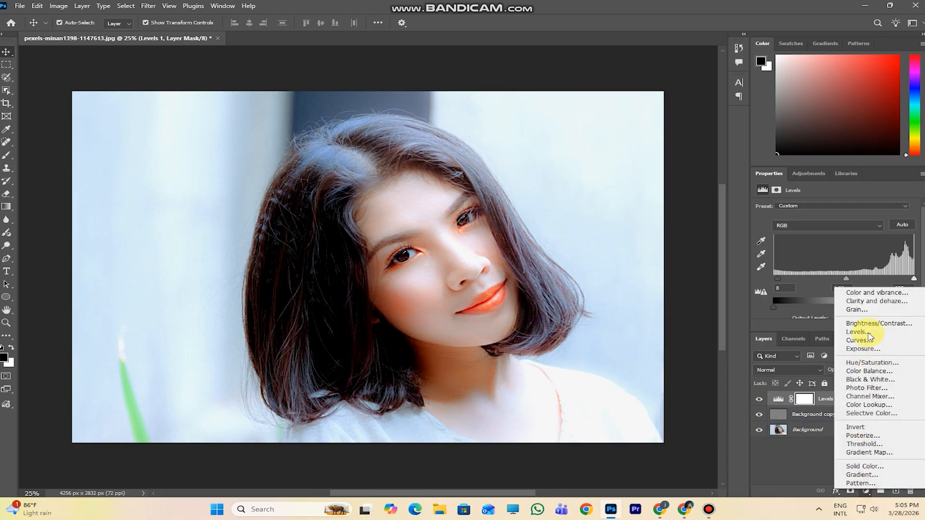
click(871, 301)
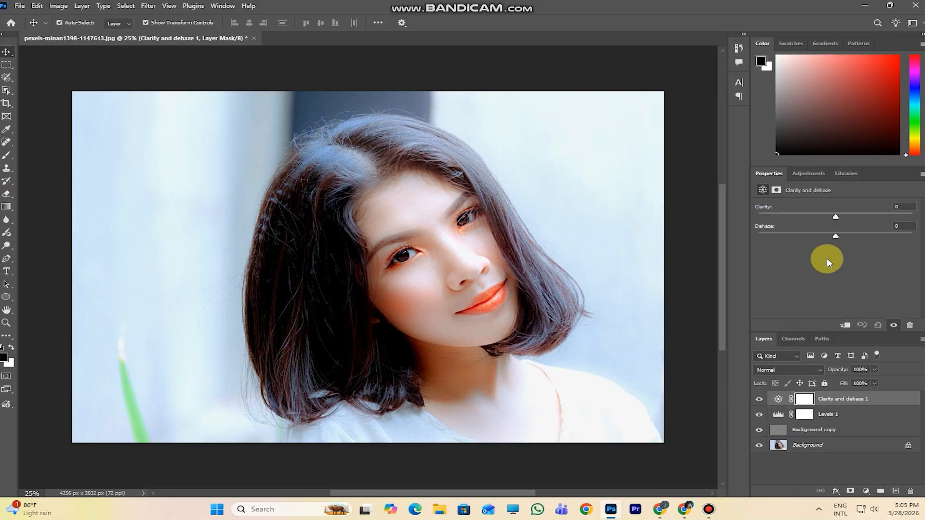
drag(835, 220, 854, 244)
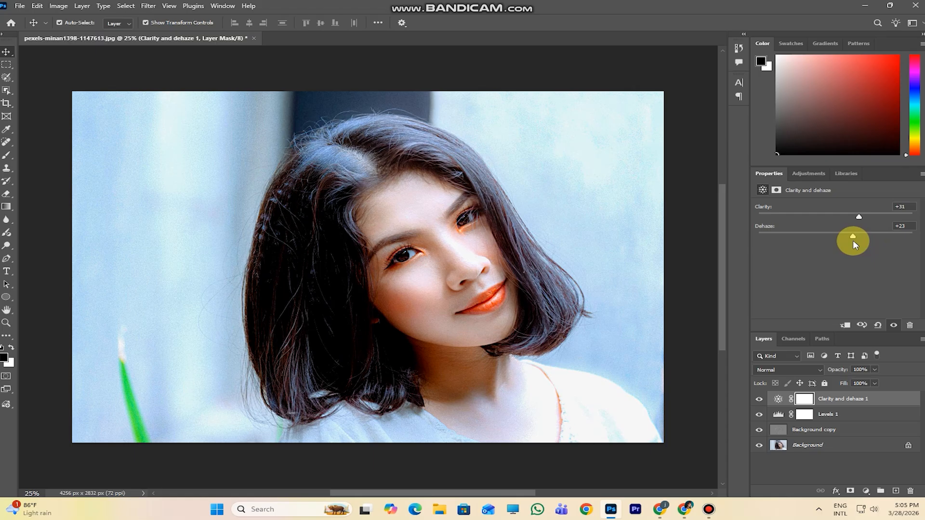
click(757, 399)
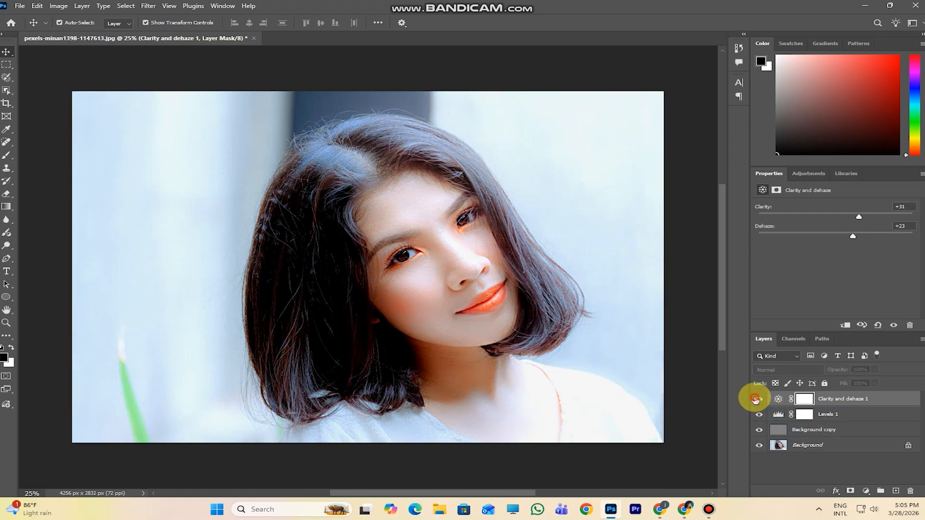
click(756, 400)
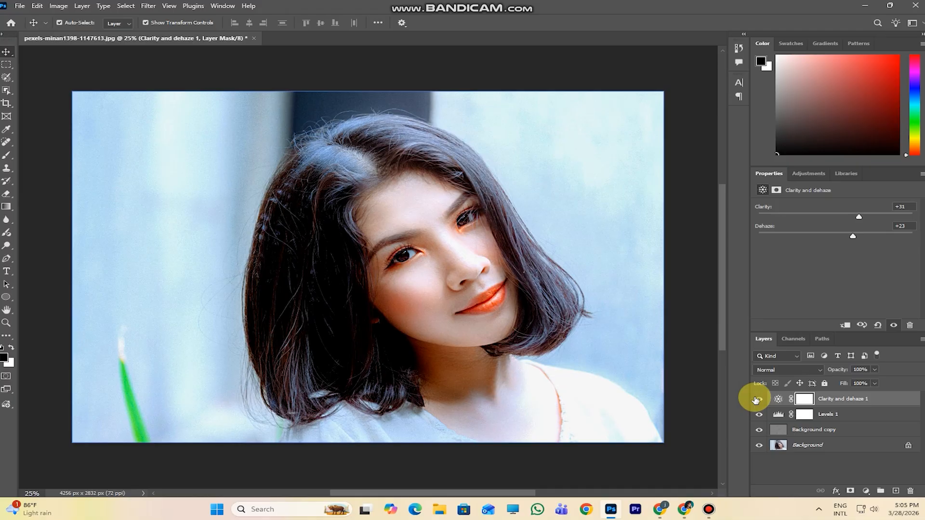
- Group the Clarity and dehaze 1, Levels 1 and Background copy layers, and compare the portrait with the group hidden and shown
shift+click(852, 430)
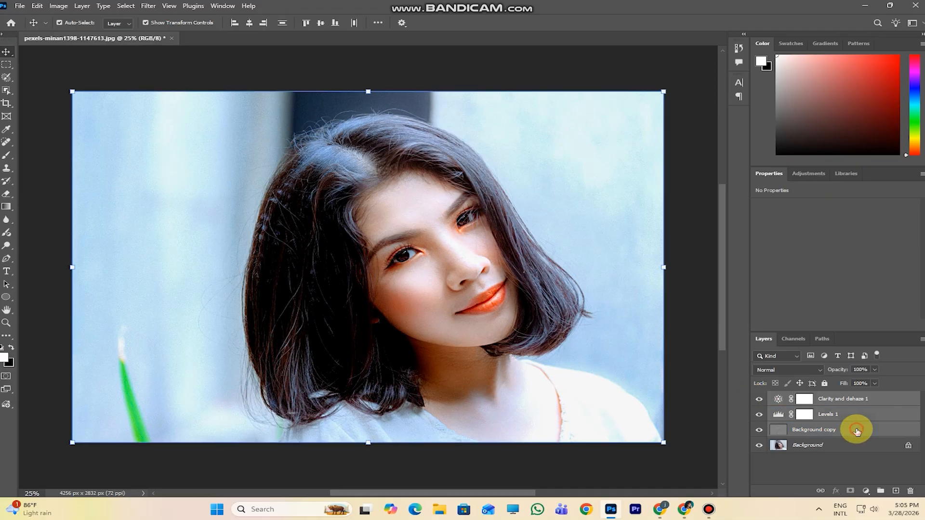
click(877, 493)
click(762, 400)
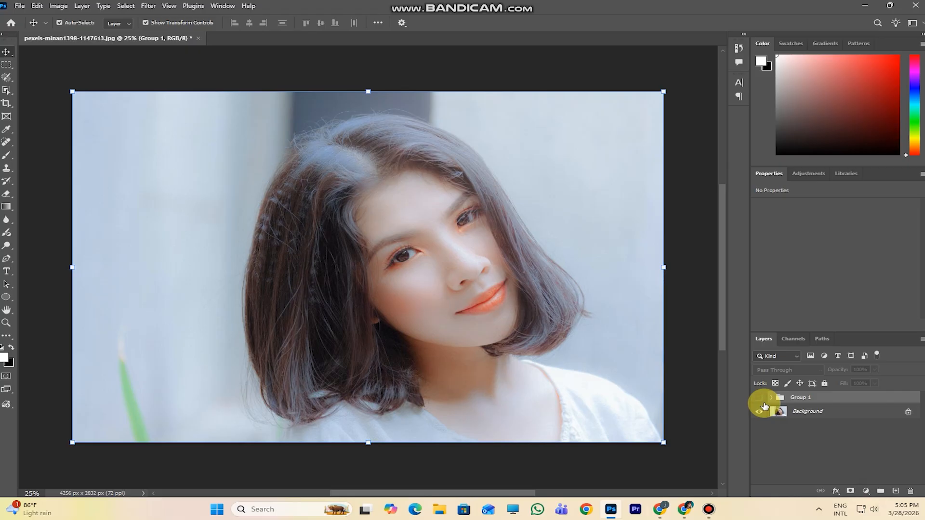
click(759, 398)
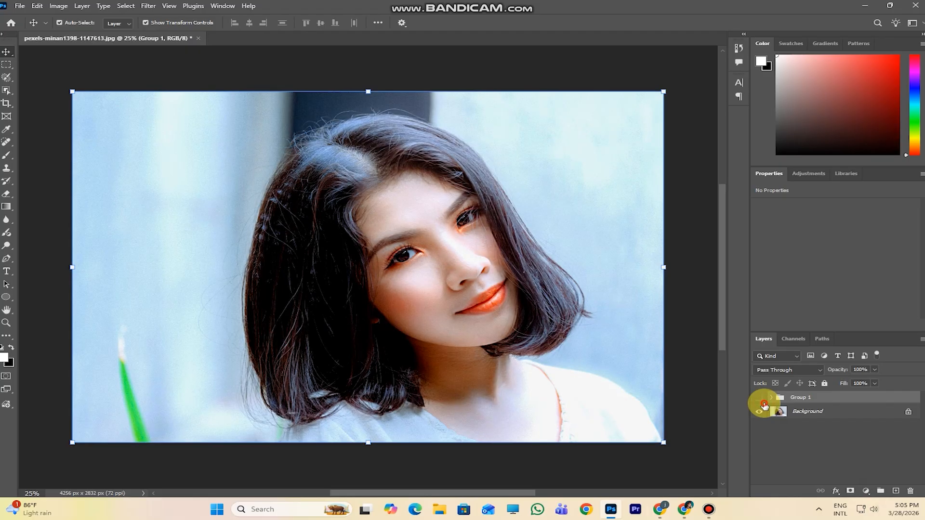
click(764, 404)
click(760, 398)
click(760, 398)
click(764, 404)
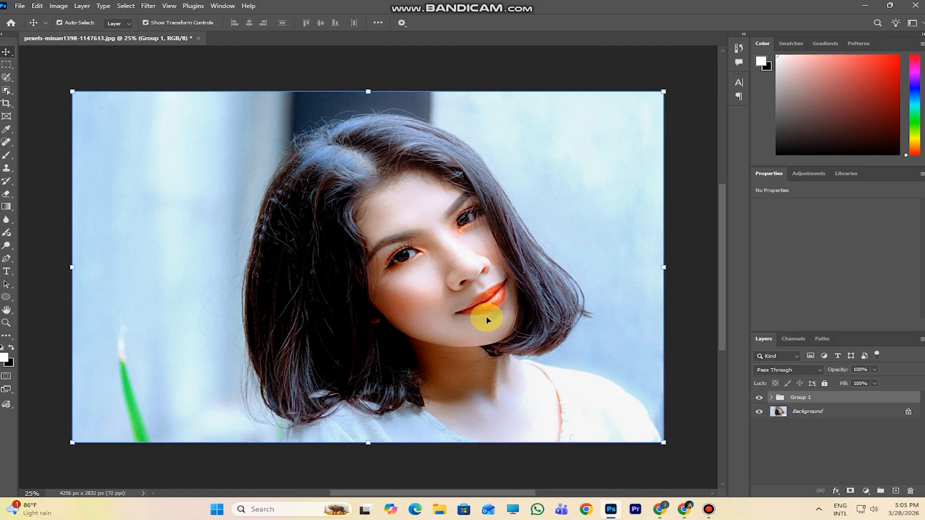
scroll(485, 317, down, 3)
scroll(485, 317, up, 3)
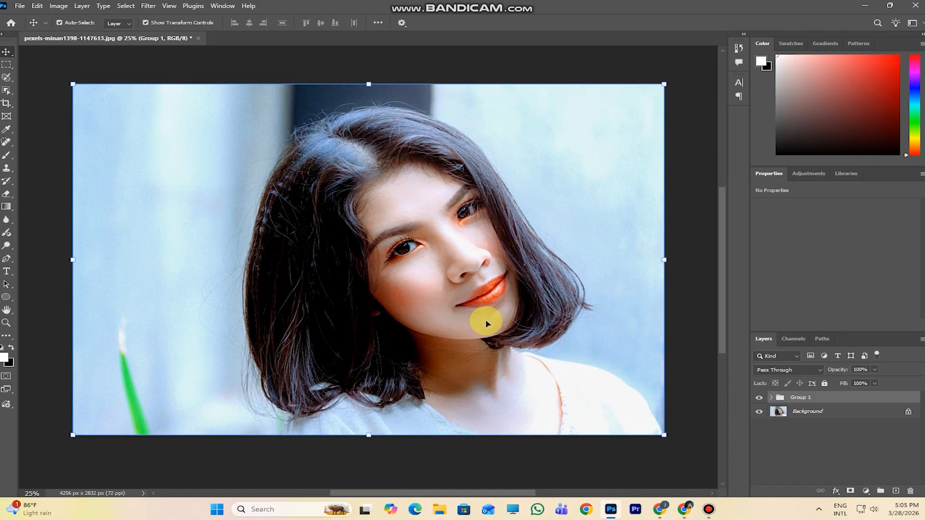